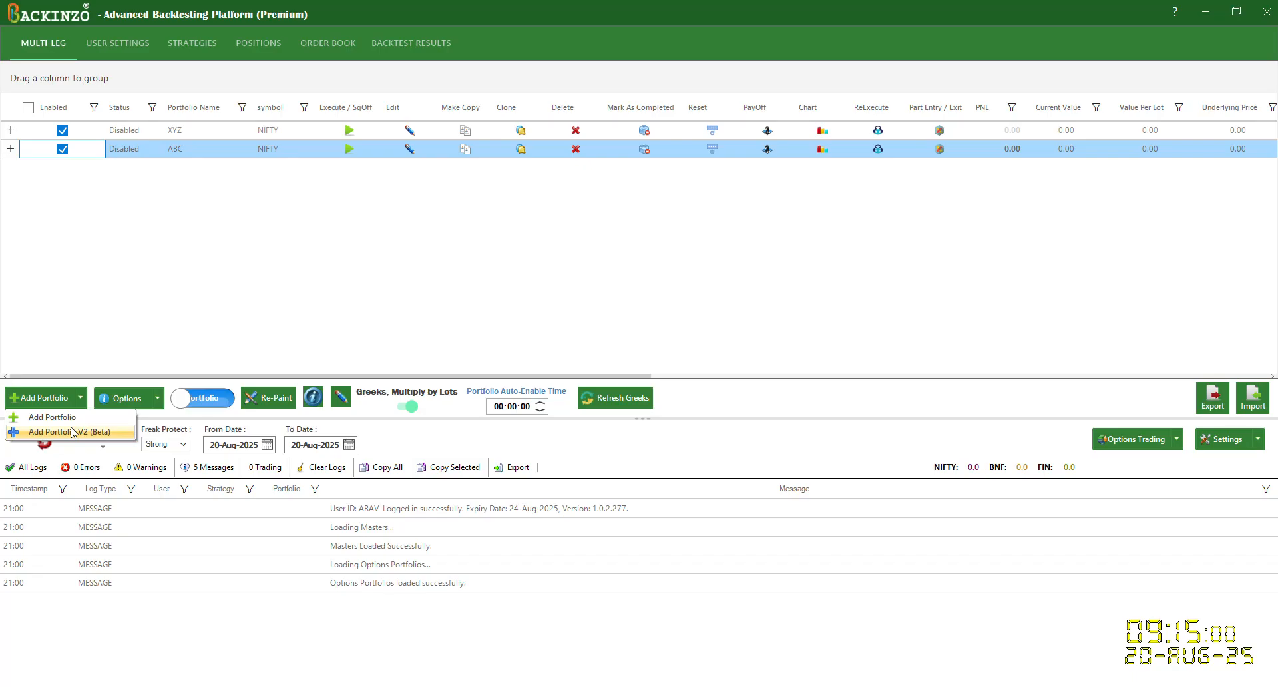
# Step: Start a new V2 (Beta) NIFTY options portfolio using the predefined ShotStraddle strategy
pyautogui.click(73, 432)
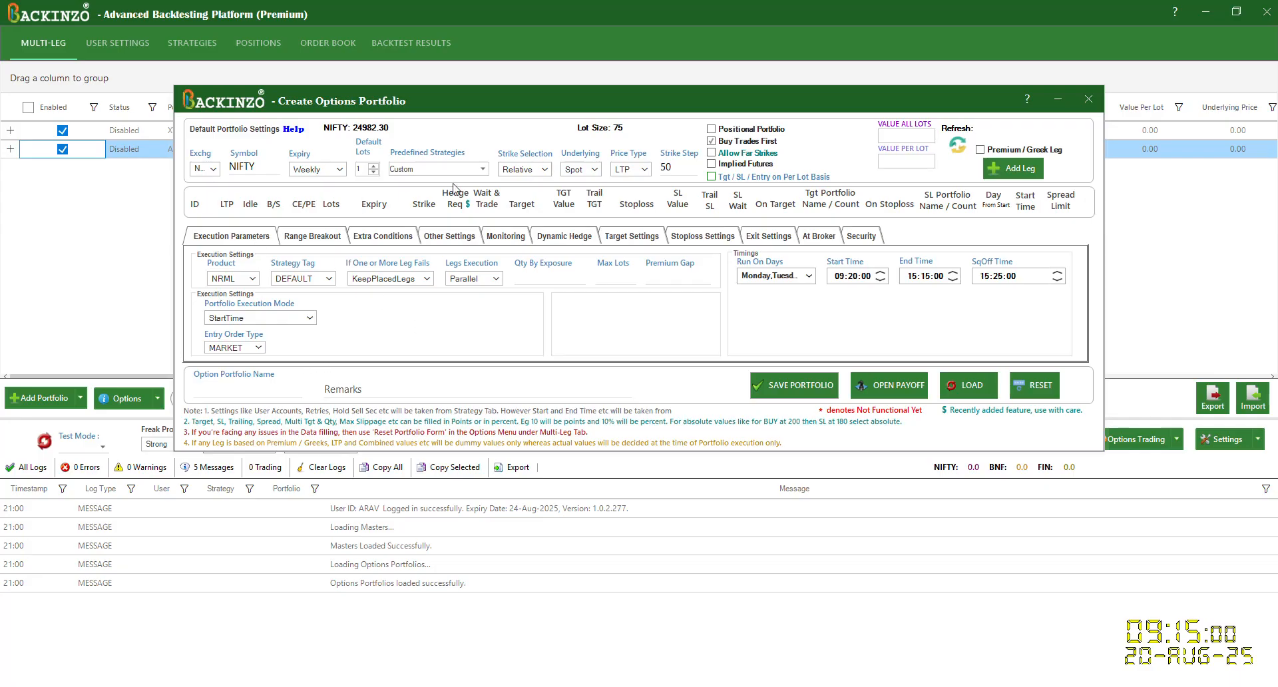
pyautogui.click(484, 170)
pyautogui.click(455, 206)
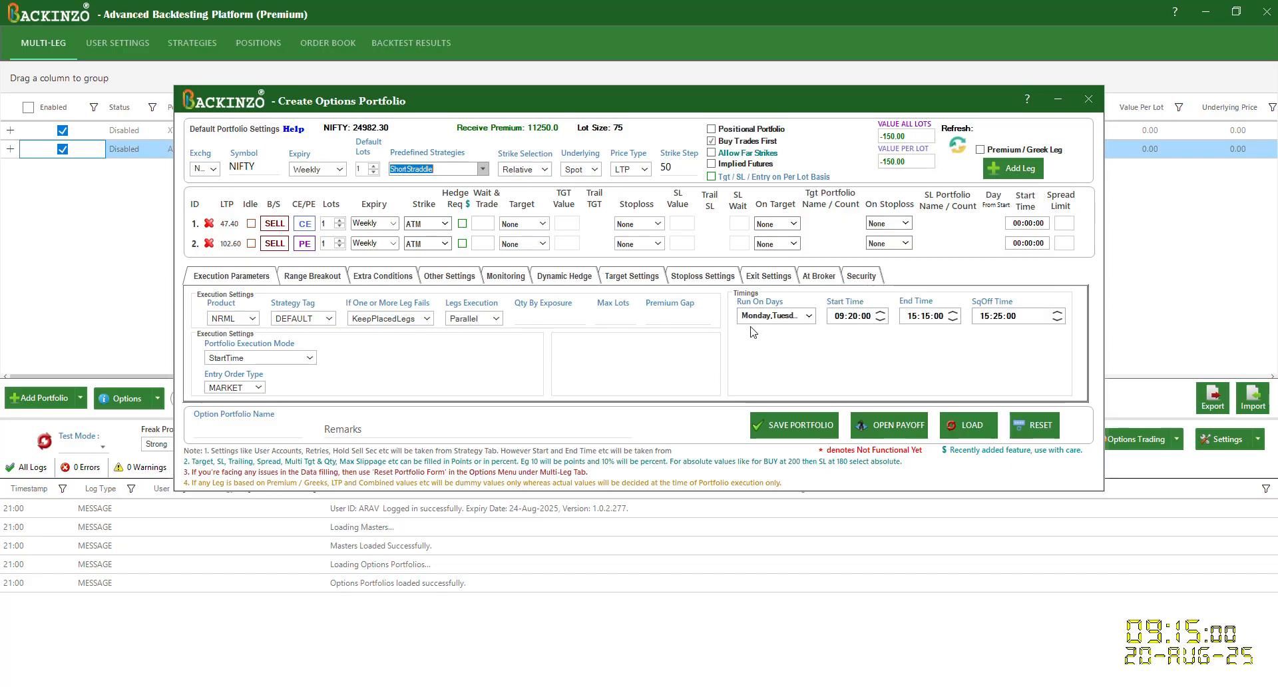
pyautogui.click(225, 283)
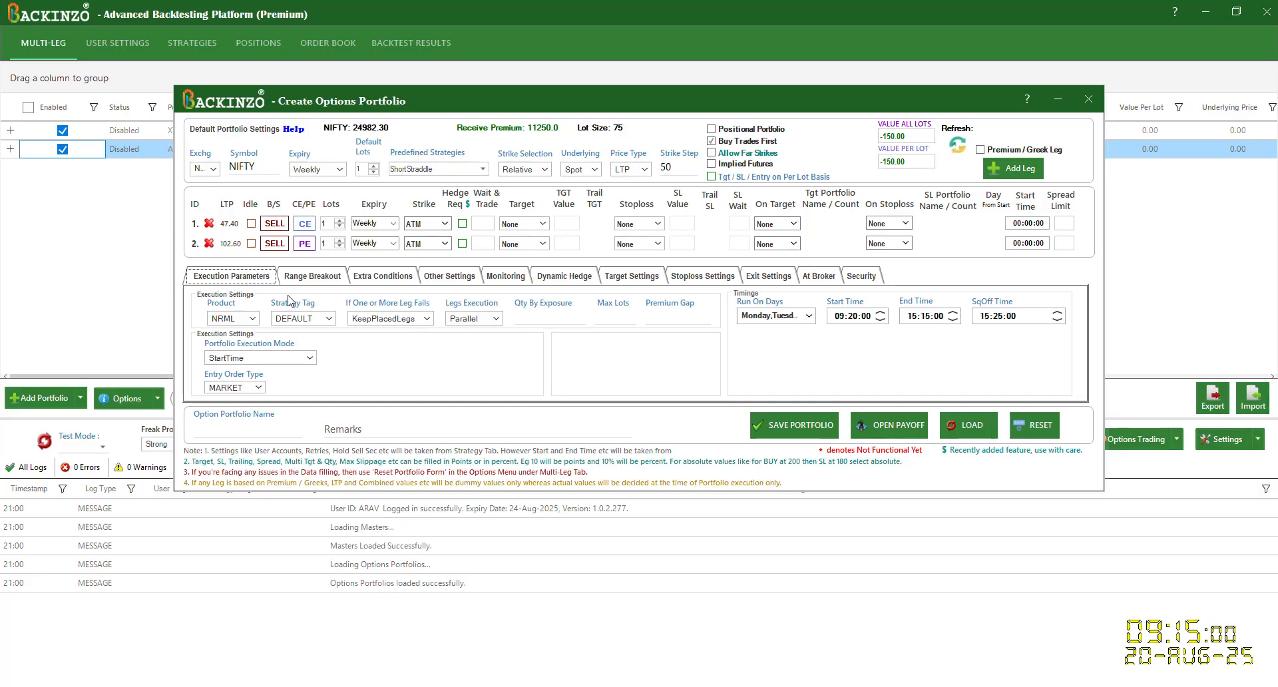
# Step: Set the portfolio's stoploss type to CombinedLoss with a combined loss of 1500
pyautogui.click(711, 279)
pyautogui.click(247, 315)
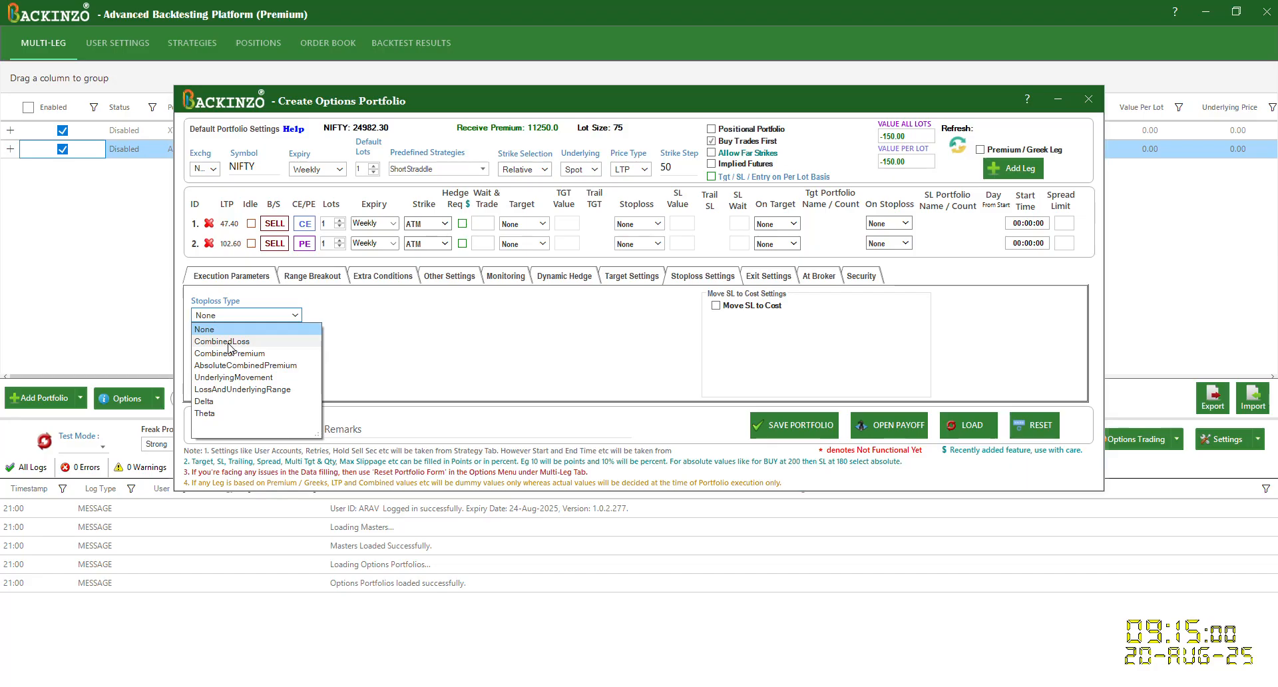
pyautogui.click(228, 344)
pyautogui.click(229, 352)
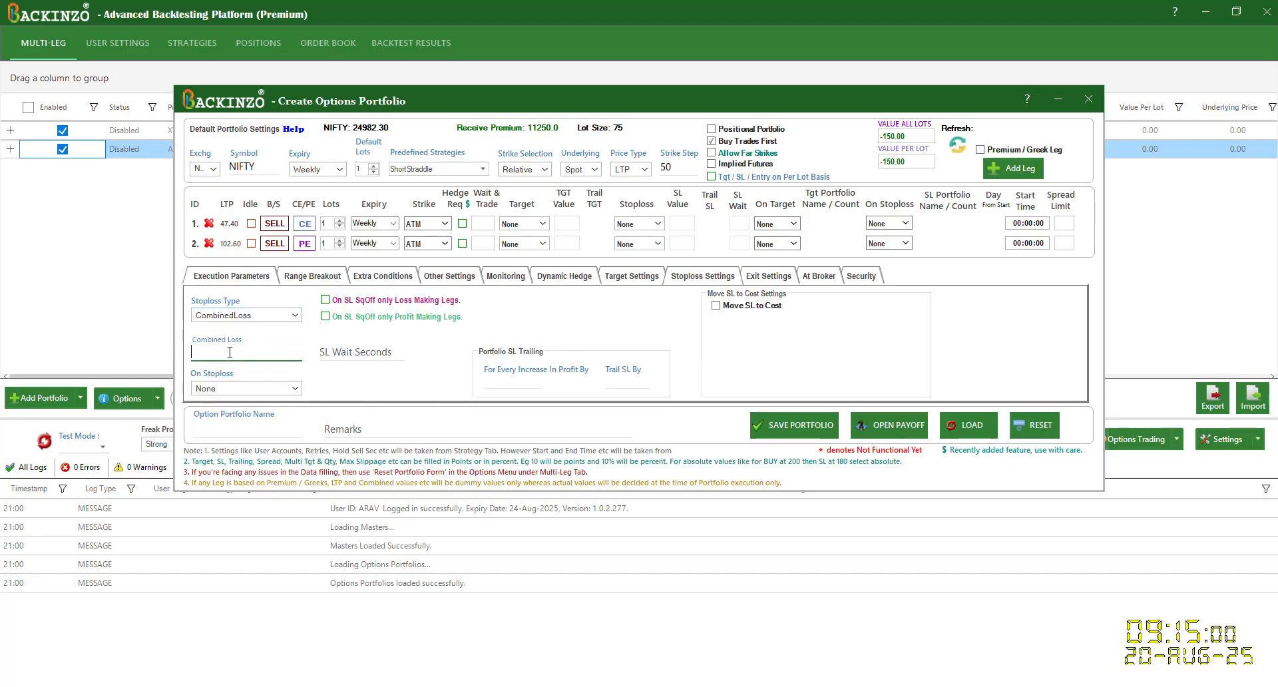
pyautogui.write('1500')
# Step: Set the portfolio's target type to CombinedProfit with a combined profit of 3000
pyautogui.click(618, 283)
pyautogui.click(265, 312)
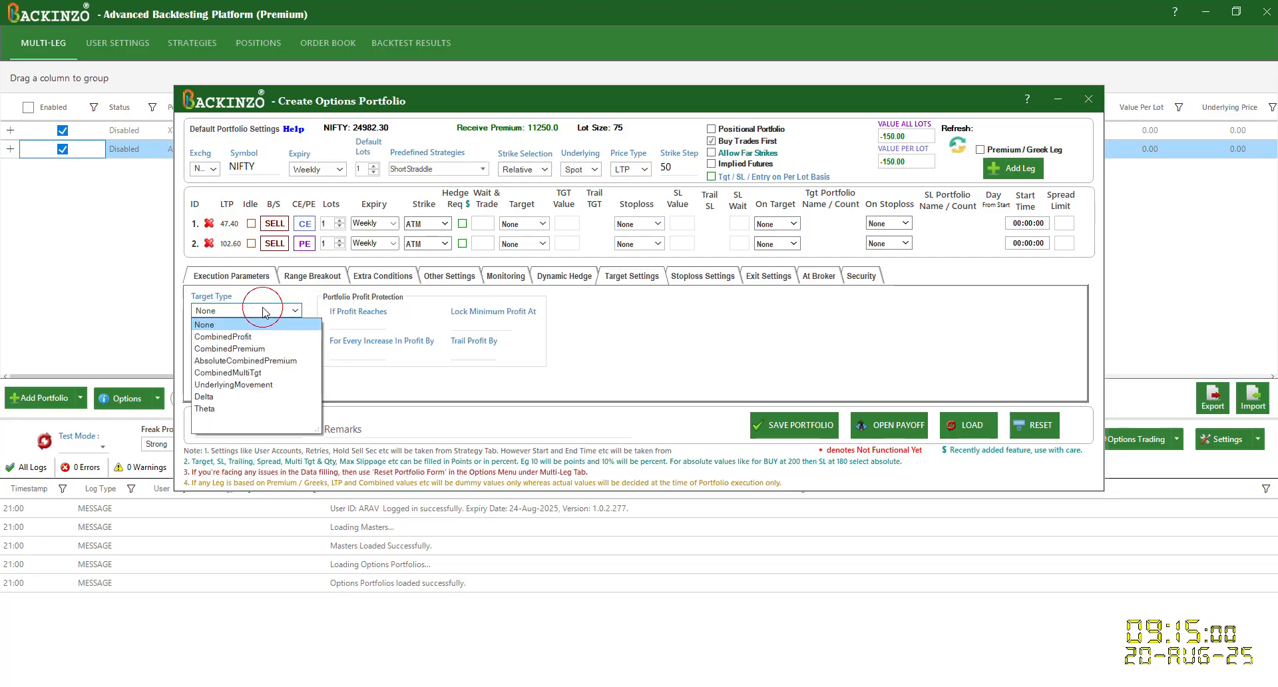
pyautogui.click(241, 337)
pyautogui.click(226, 344)
pyautogui.write('3000')
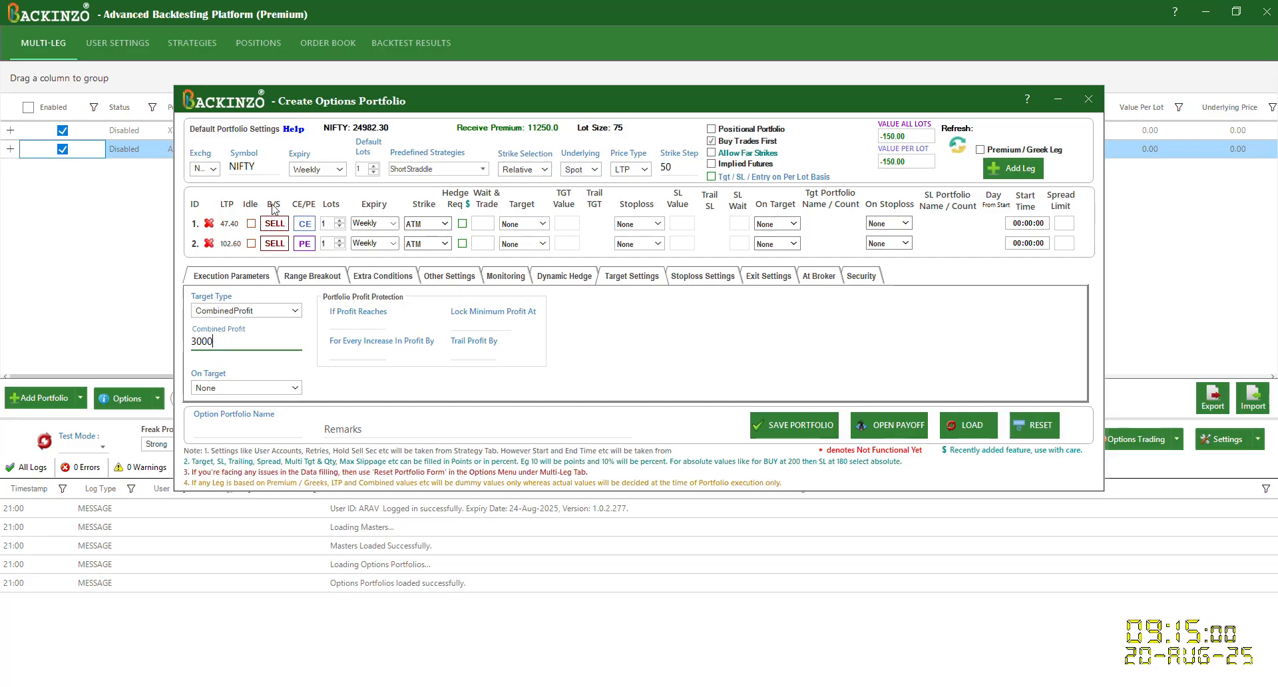
# Step: Assign the PQR strategy tag, try to save the unnamed portfolio, and close its form
pyautogui.click(250, 280)
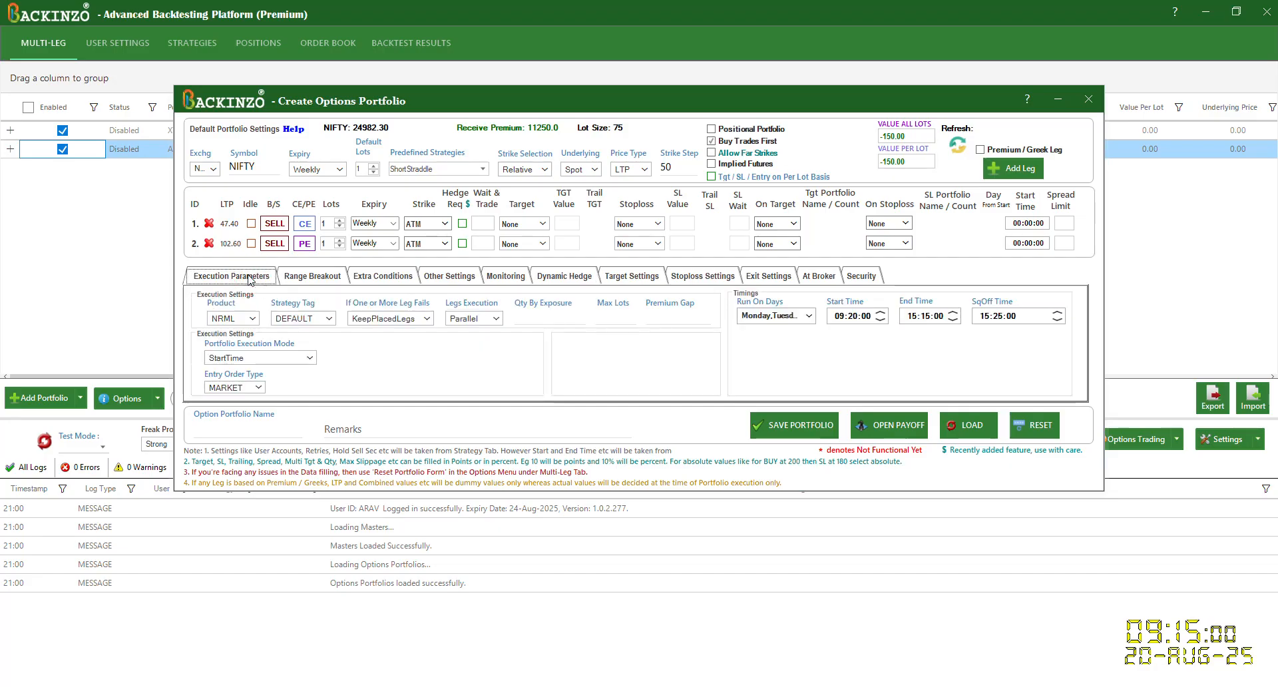
pyautogui.click(330, 319)
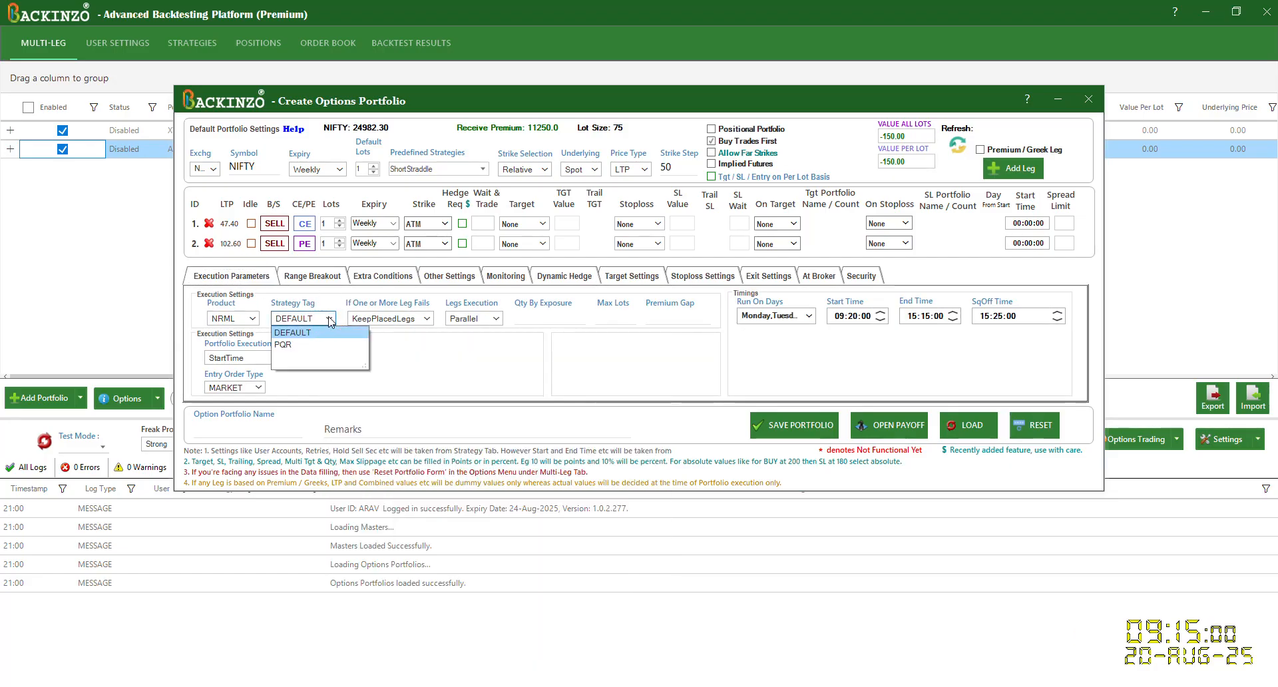
pyautogui.click(293, 346)
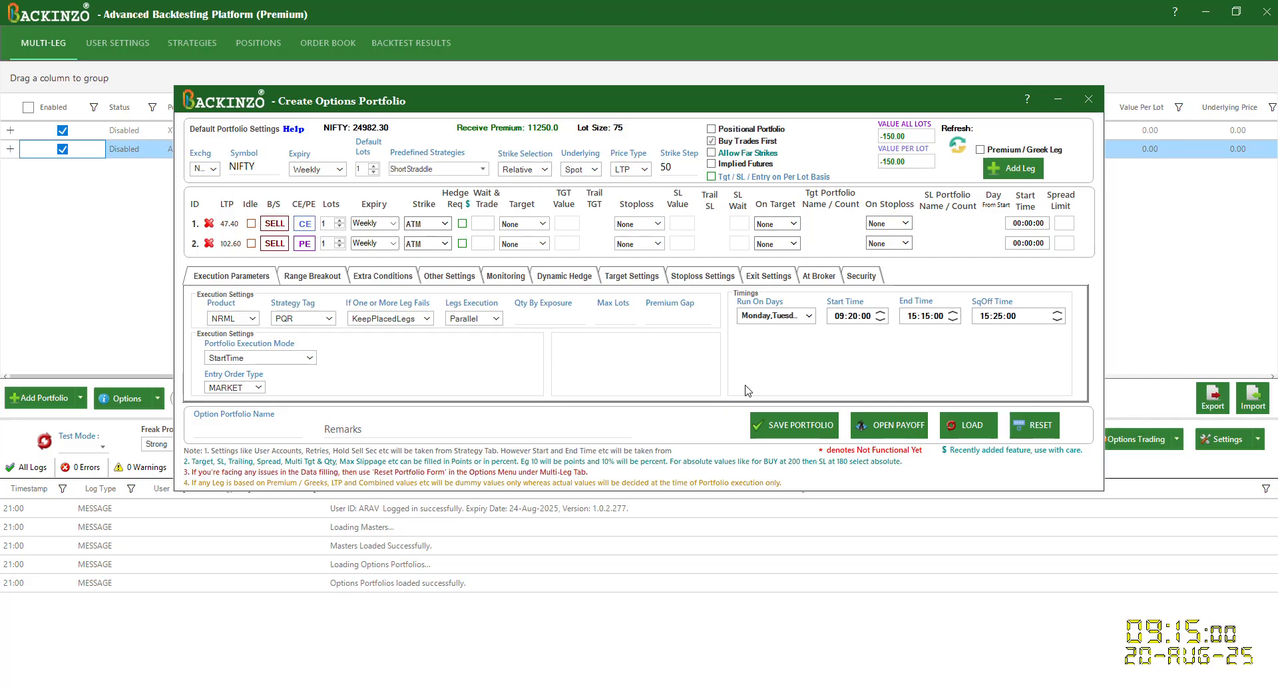
pyautogui.click(774, 429)
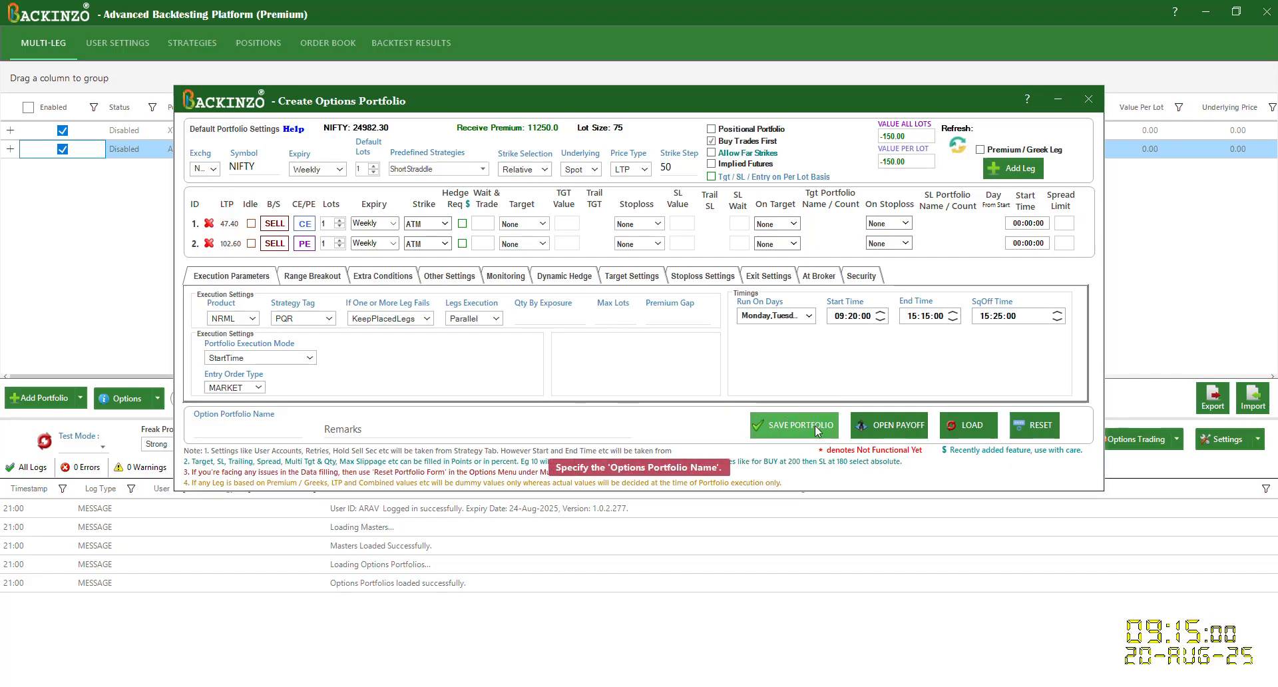
pyautogui.click(1088, 99)
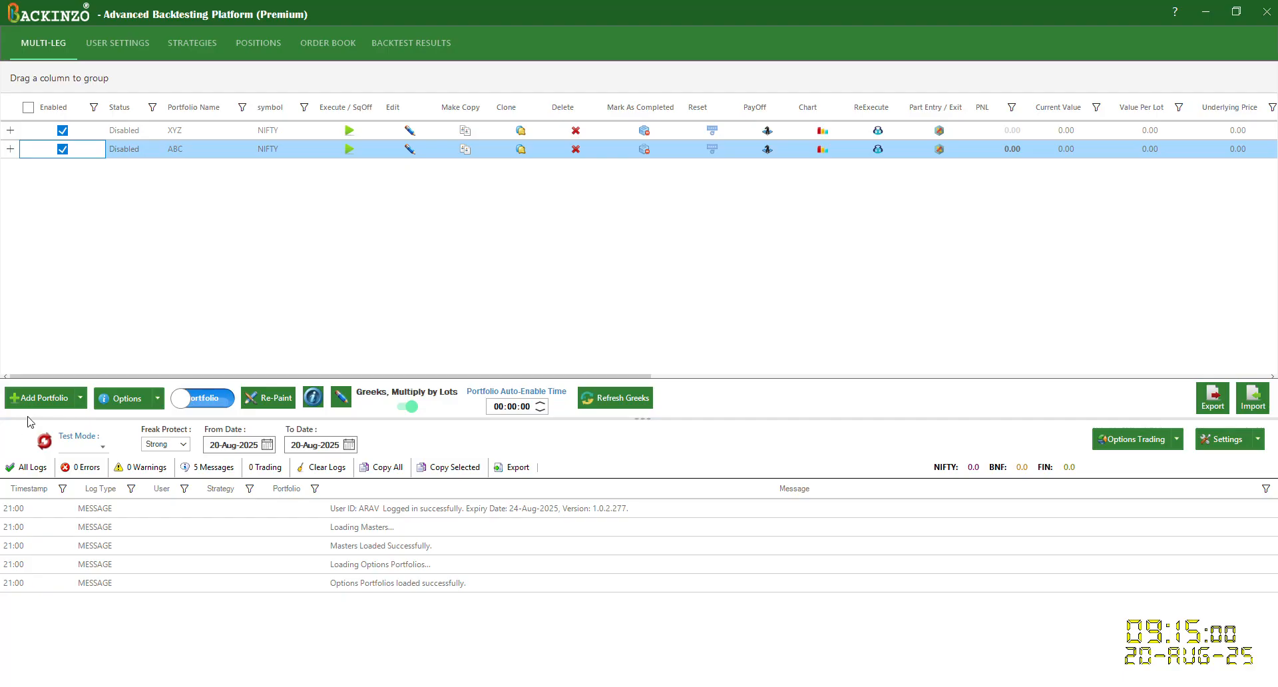
# Step: Recalibrate the data and start a test in Simulate mode from 20-Aug-2025 with Strict Timings enabled
pyautogui.click(45, 443)
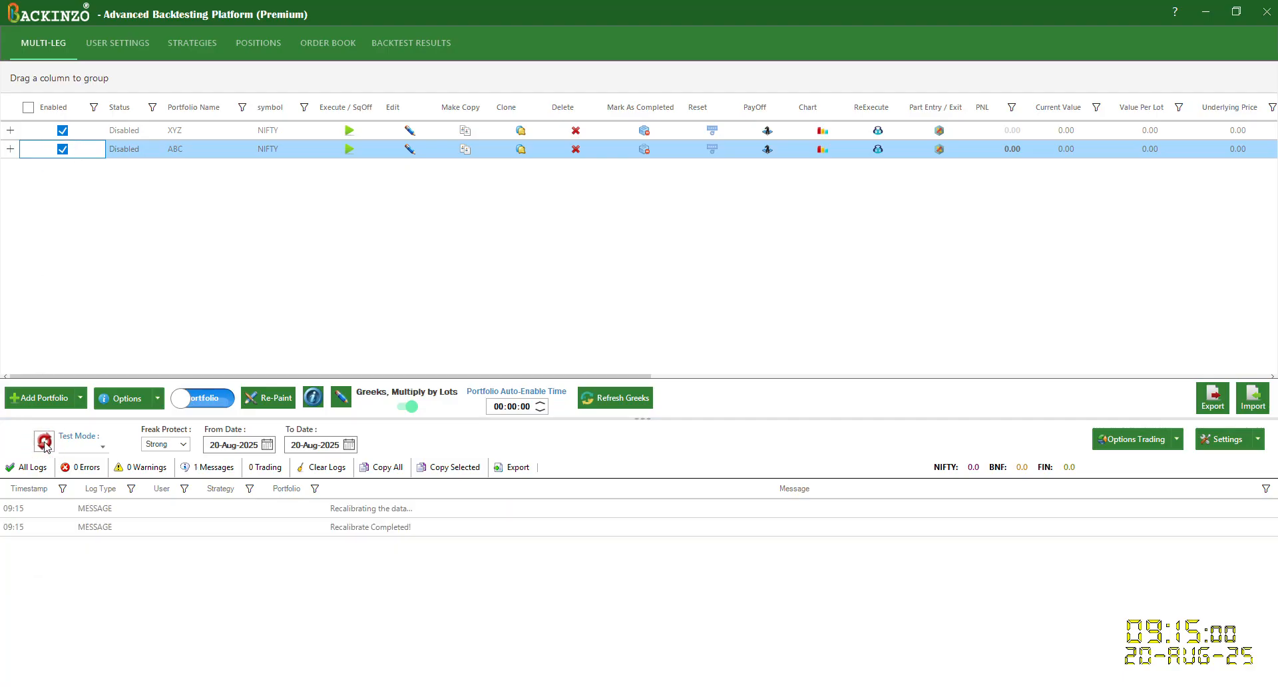
pyautogui.click(93, 445)
pyautogui.click(91, 462)
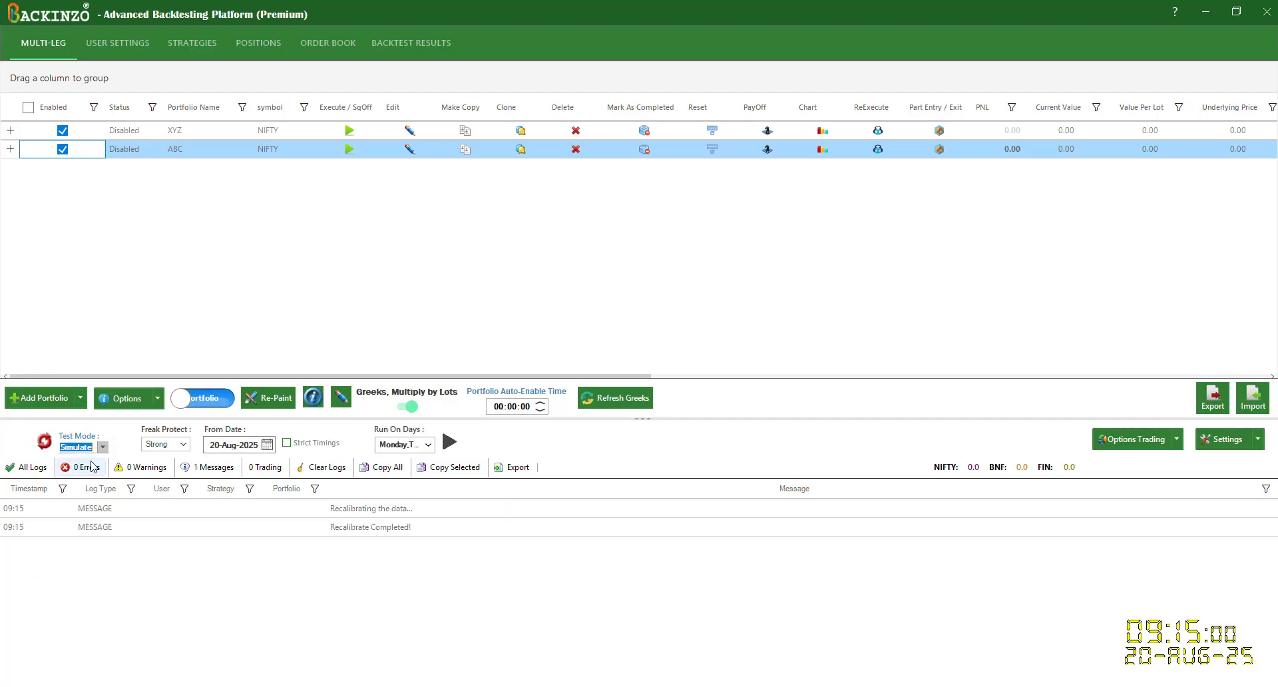
pyautogui.click(287, 443)
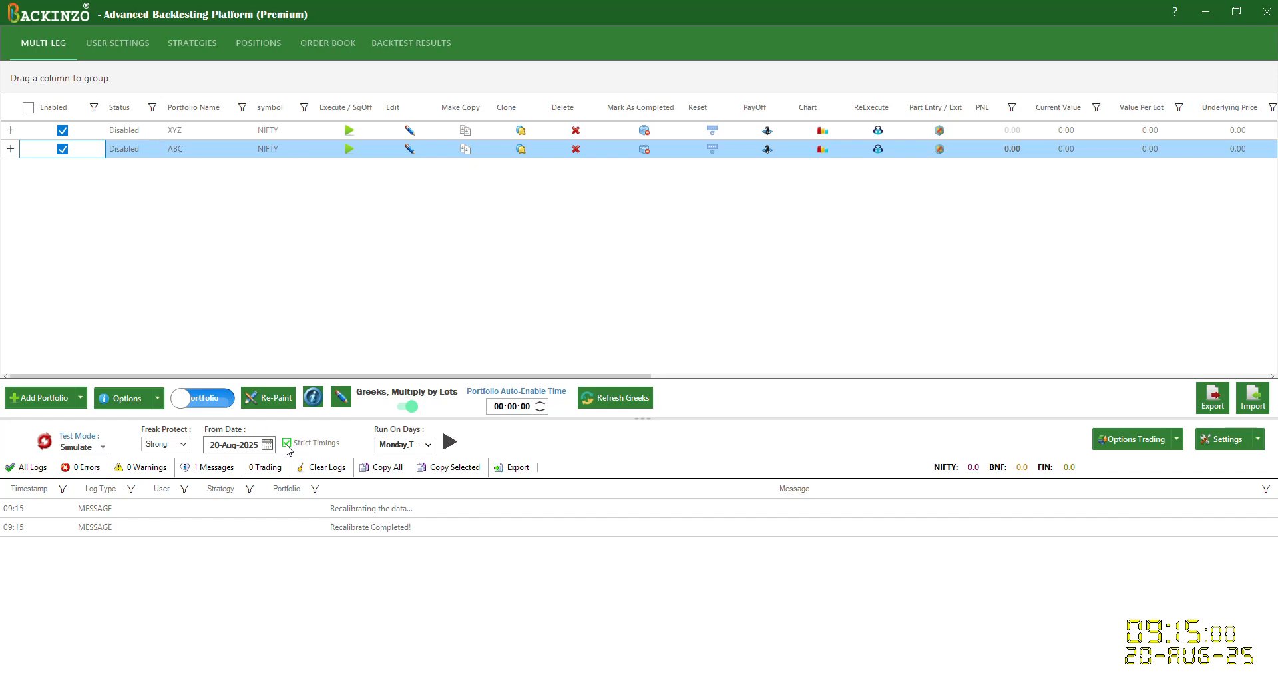
pyautogui.click(450, 442)
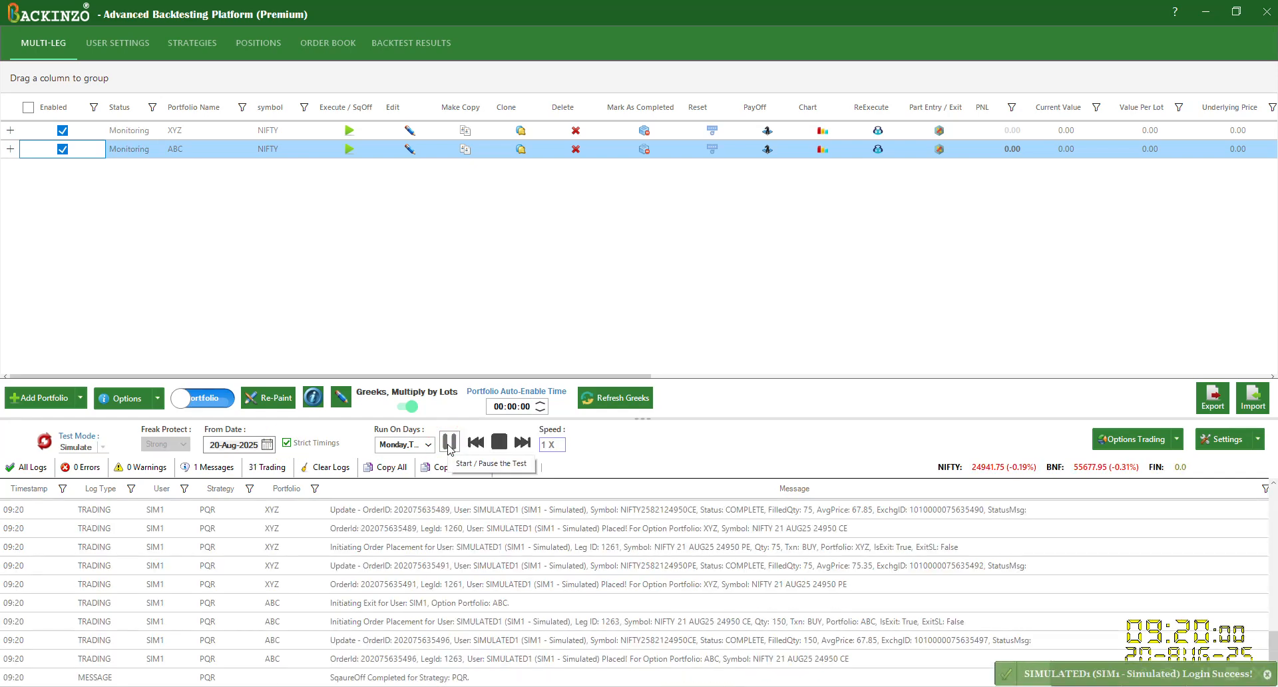
# Step: Expand the ABC portfolio down to its executed legs and consult the hierarchy diagram in the Backinzo Help Doc in the browser
pyautogui.click(10, 149)
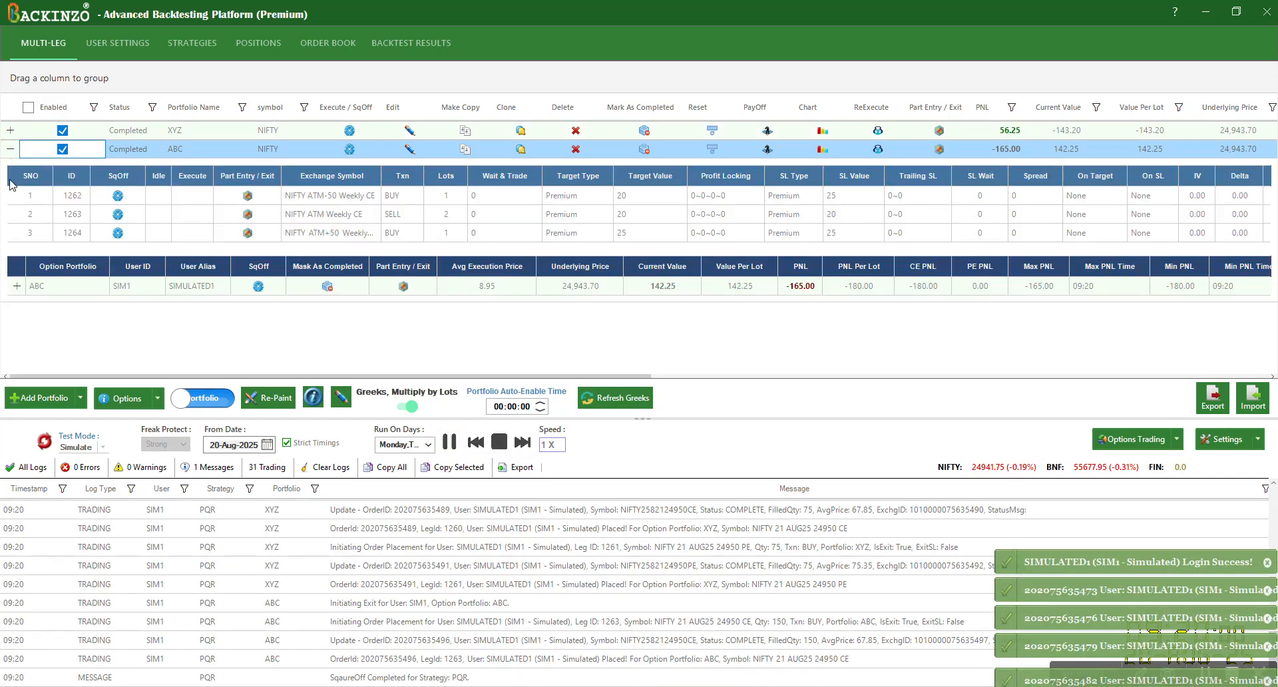
pyautogui.click(16, 286)
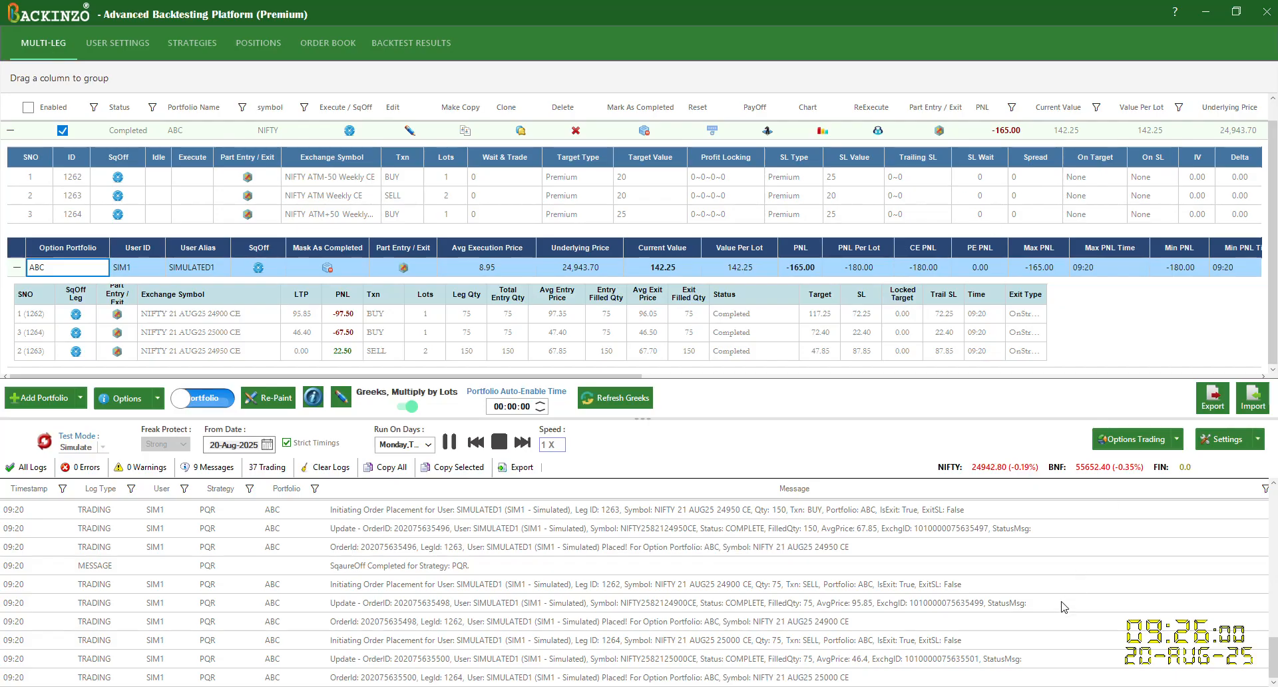
pyautogui.moveTo(639, 686)
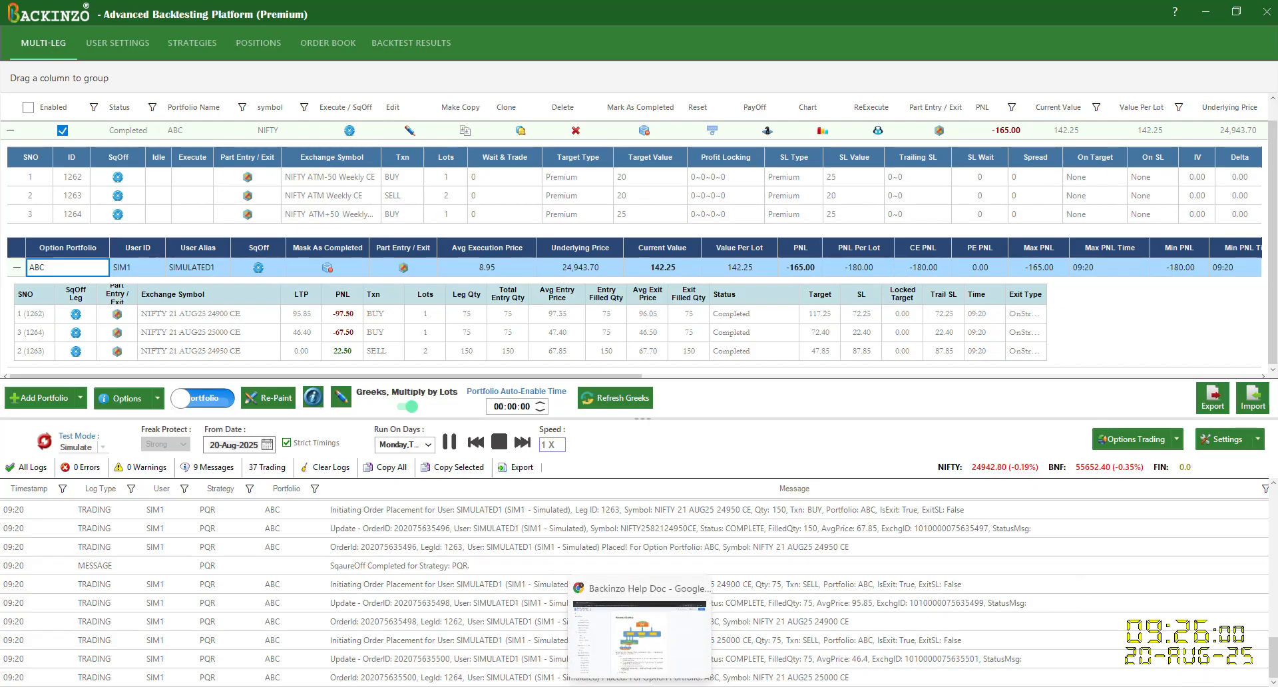
pyautogui.click(643, 637)
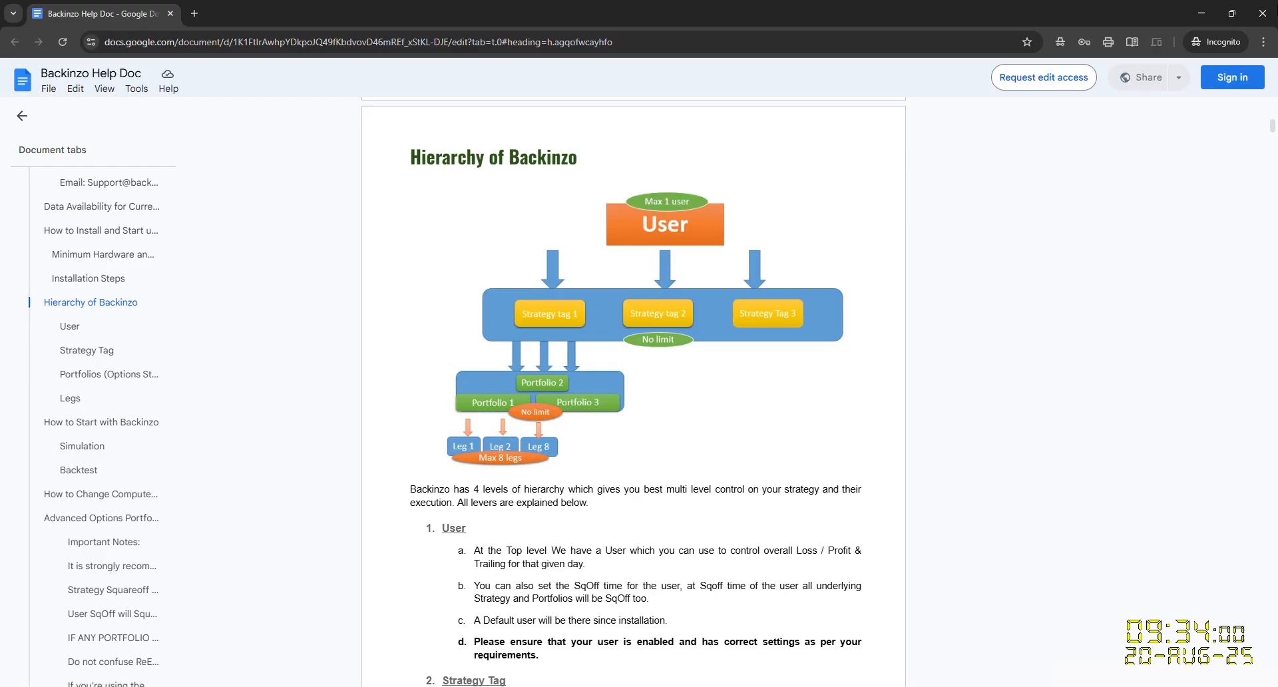
pyautogui.click(1202, 13)
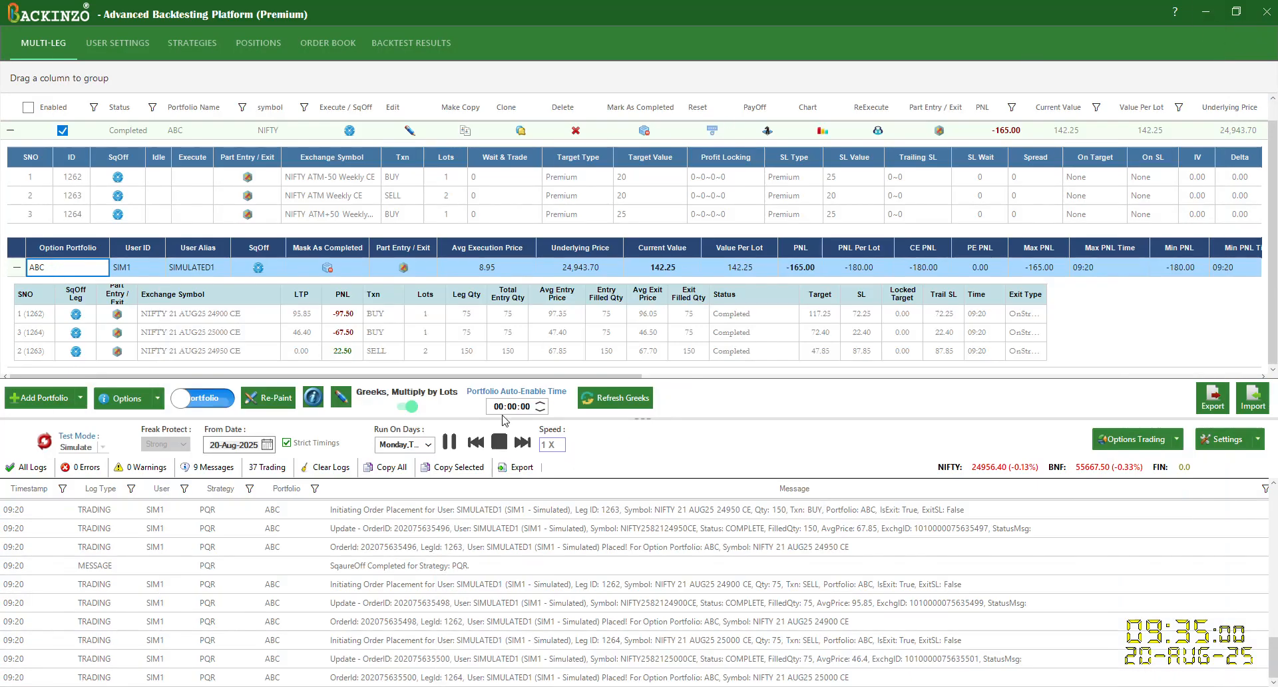
# Step: Stop the simulation, recalibrate the data, and collapse the ABC portfolio's details
pyautogui.click(499, 442)
pyautogui.click(44, 442)
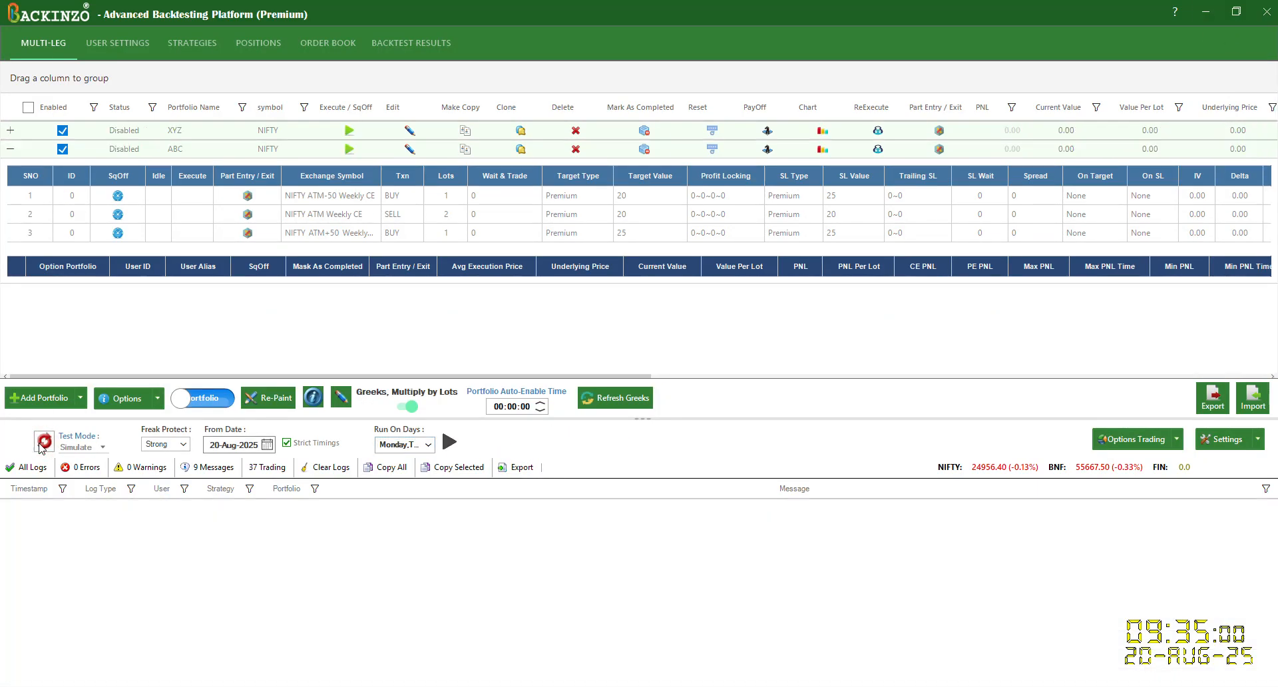
pyautogui.click(11, 148)
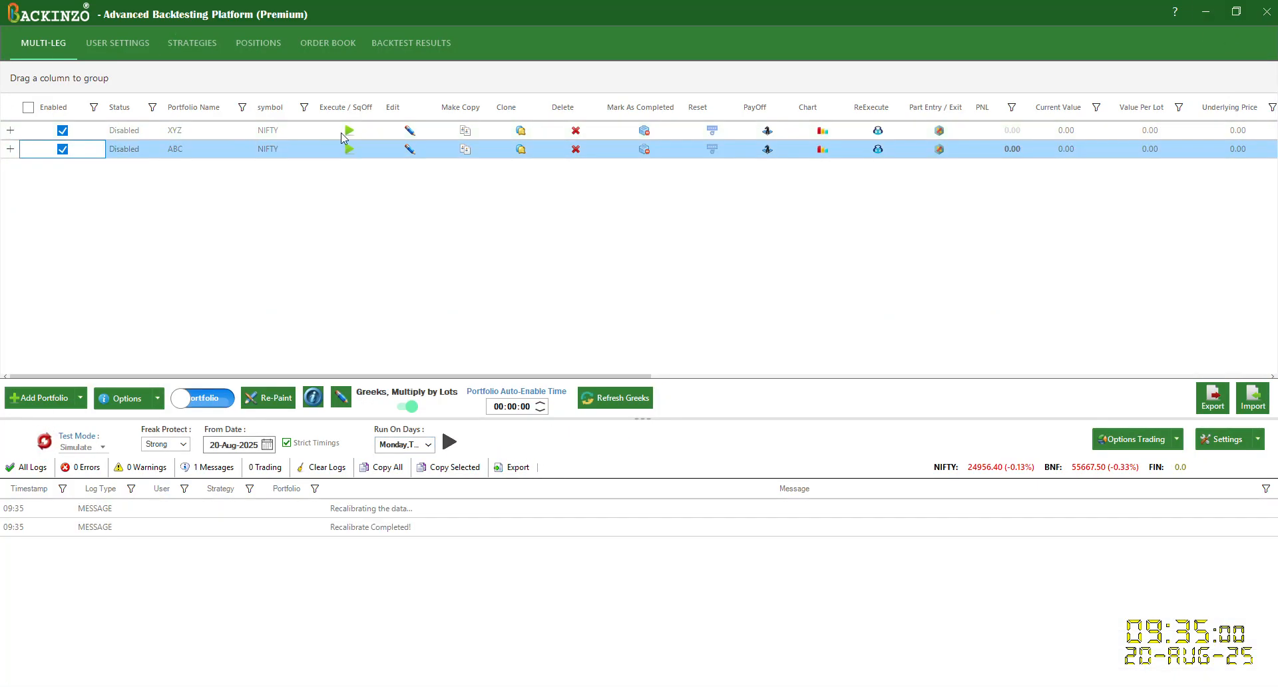
# Step: Open the XYZ portfolio for editing and examine the strike choices for its first leg
pyautogui.click(410, 131)
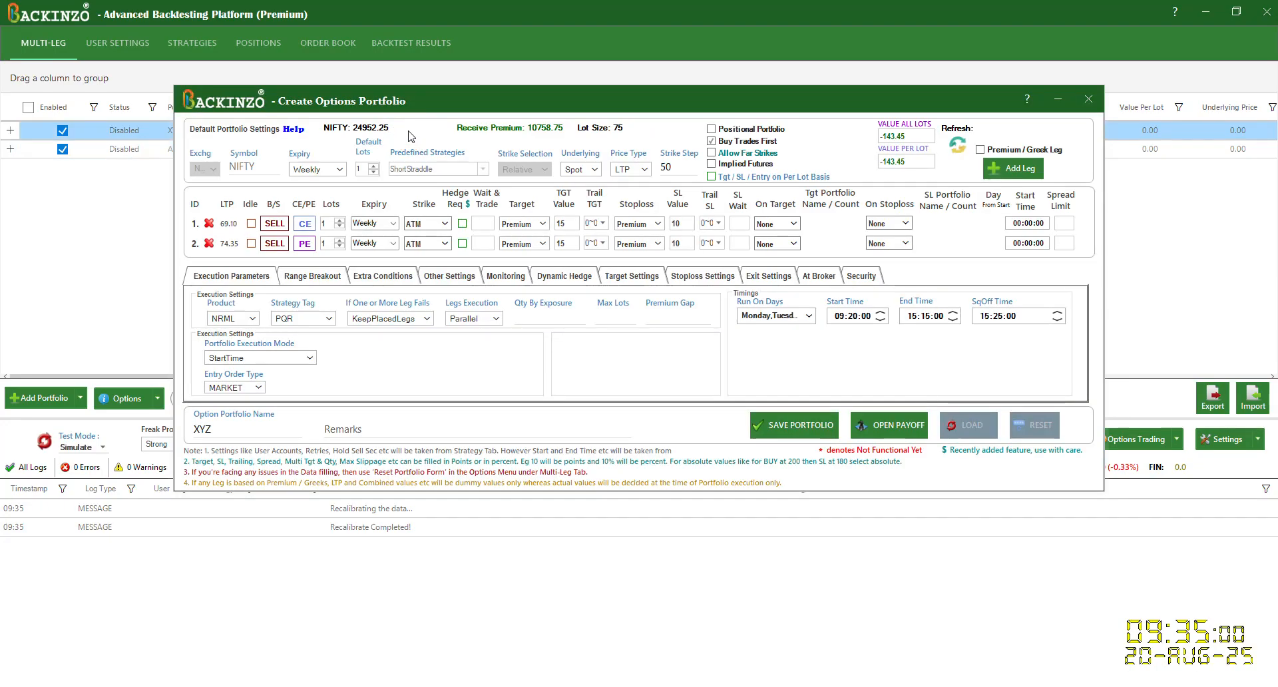
pyautogui.click(446, 227)
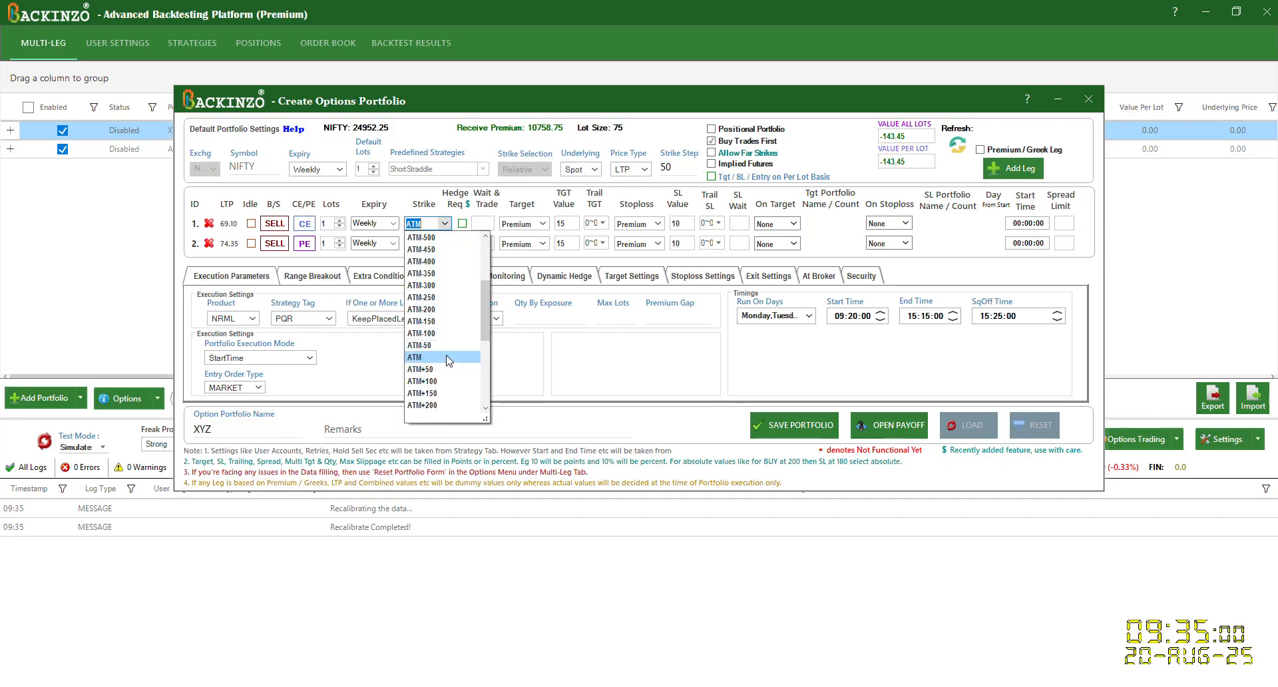
pyautogui.click(413, 195)
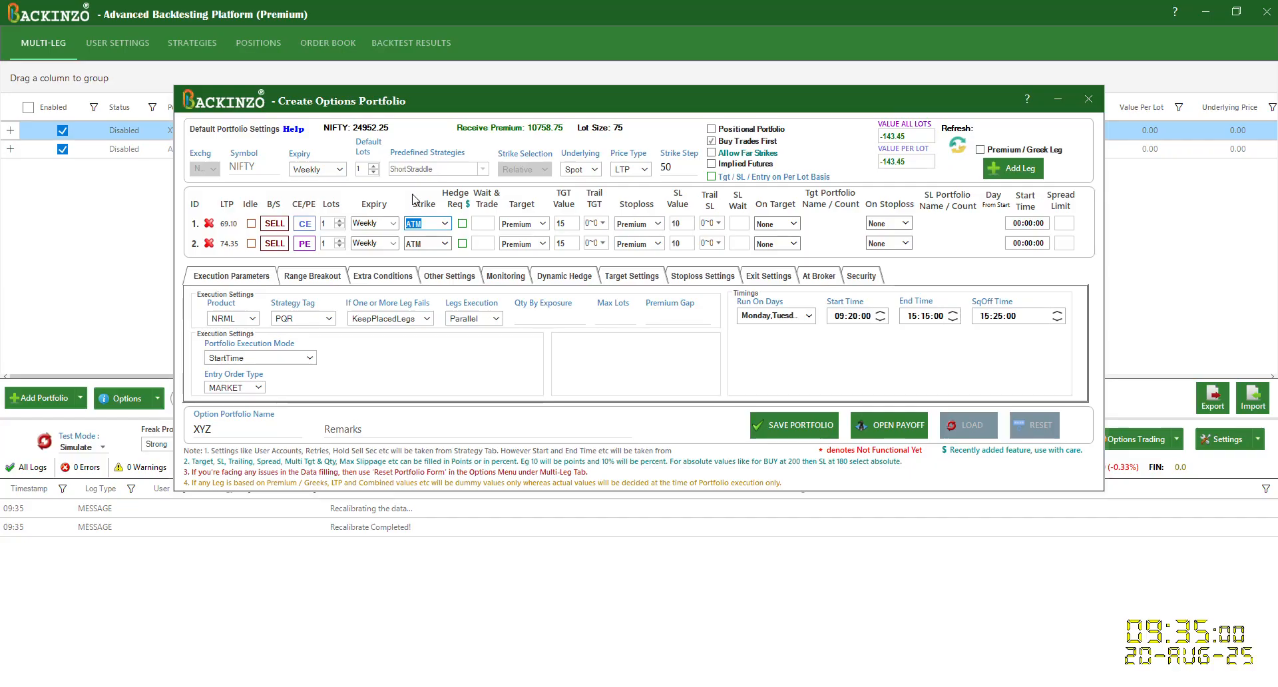
# Step: Add a Premium / Greek leg to the XYZ portfolio and examine its strike value types and side setting
pyautogui.click(991, 153)
pyautogui.click(1005, 172)
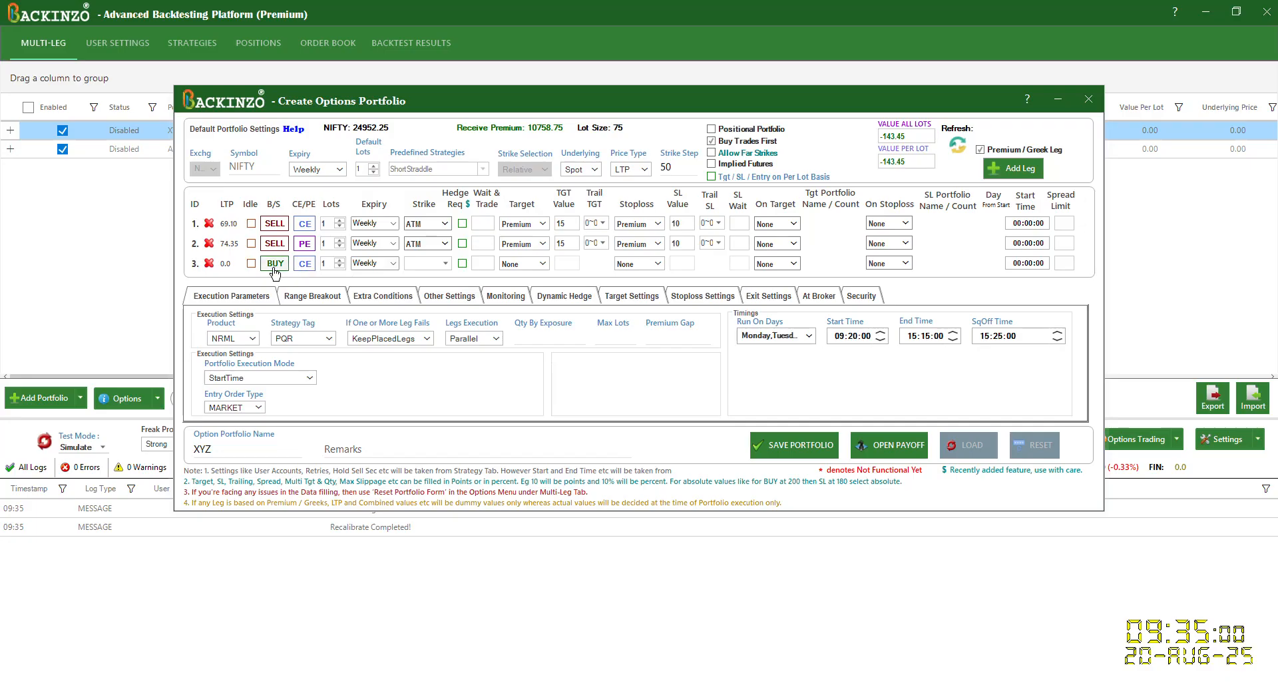
pyautogui.click(444, 263)
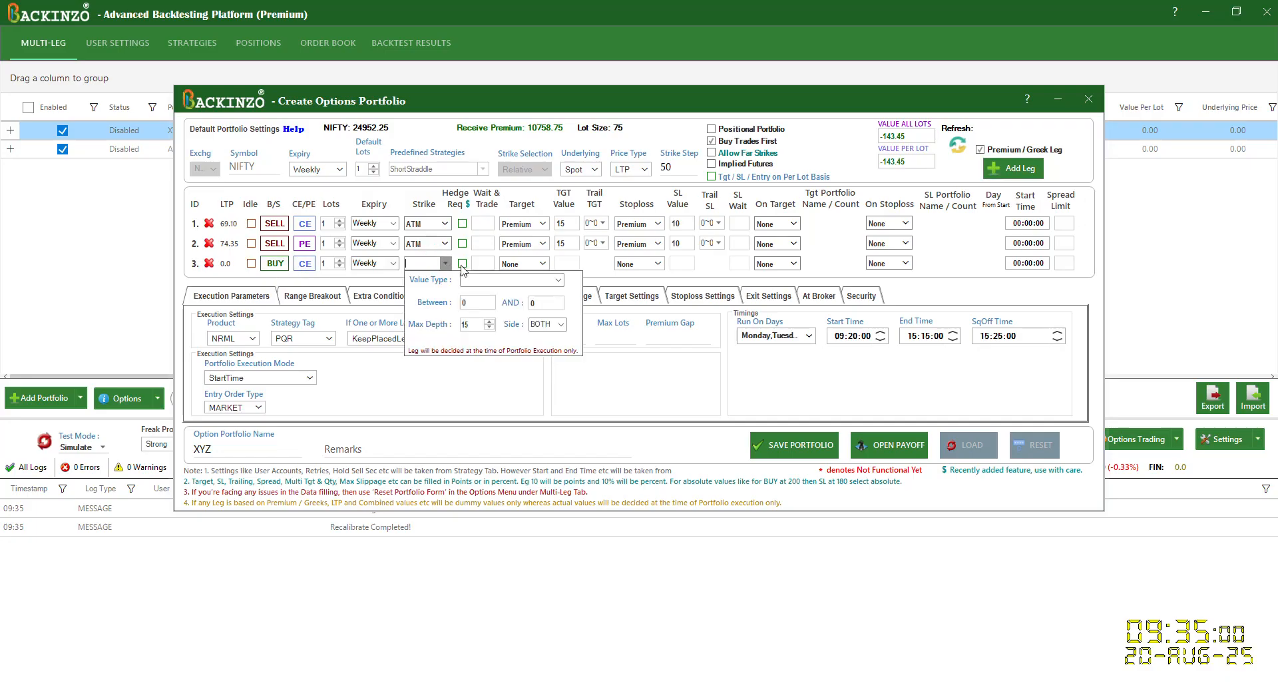
pyautogui.click(560, 282)
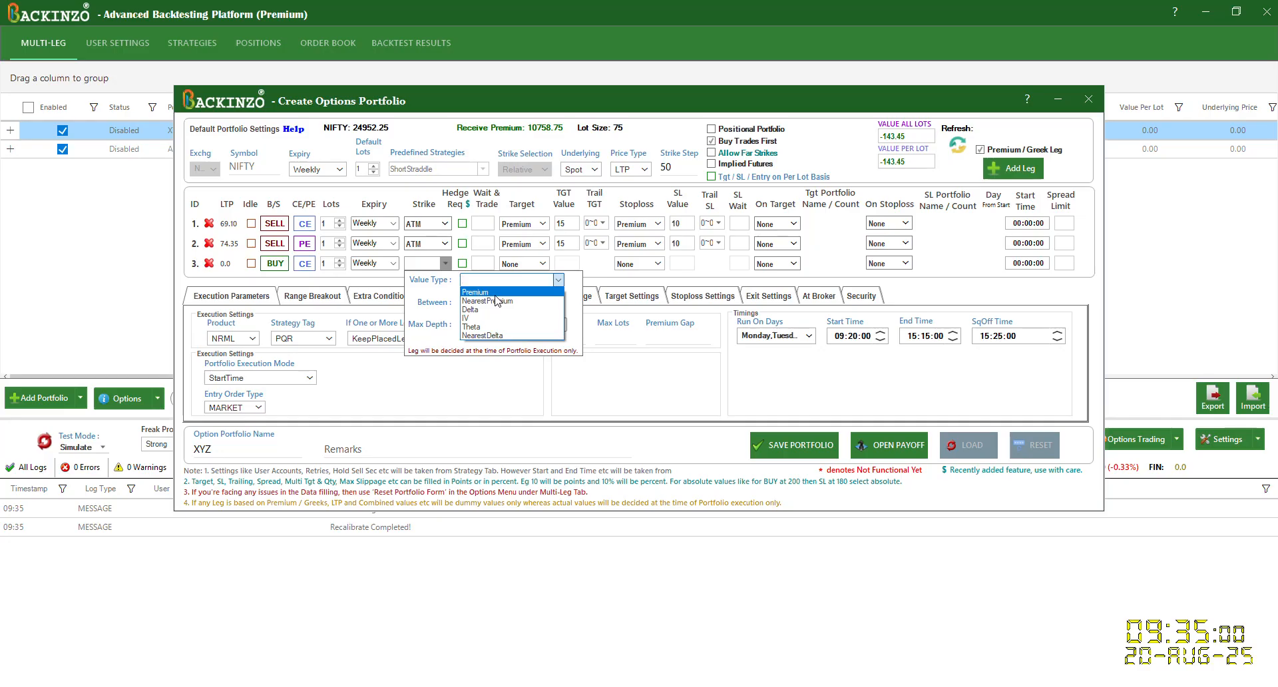
pyautogui.click(428, 293)
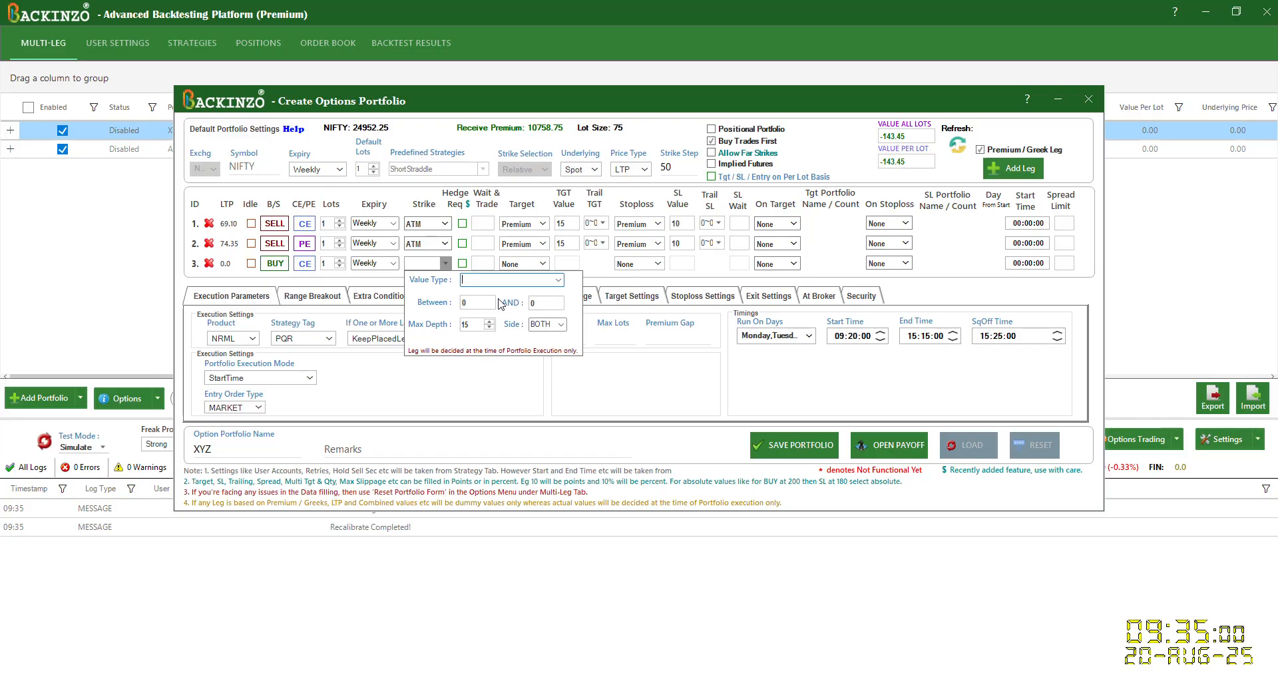
pyautogui.click(562, 324)
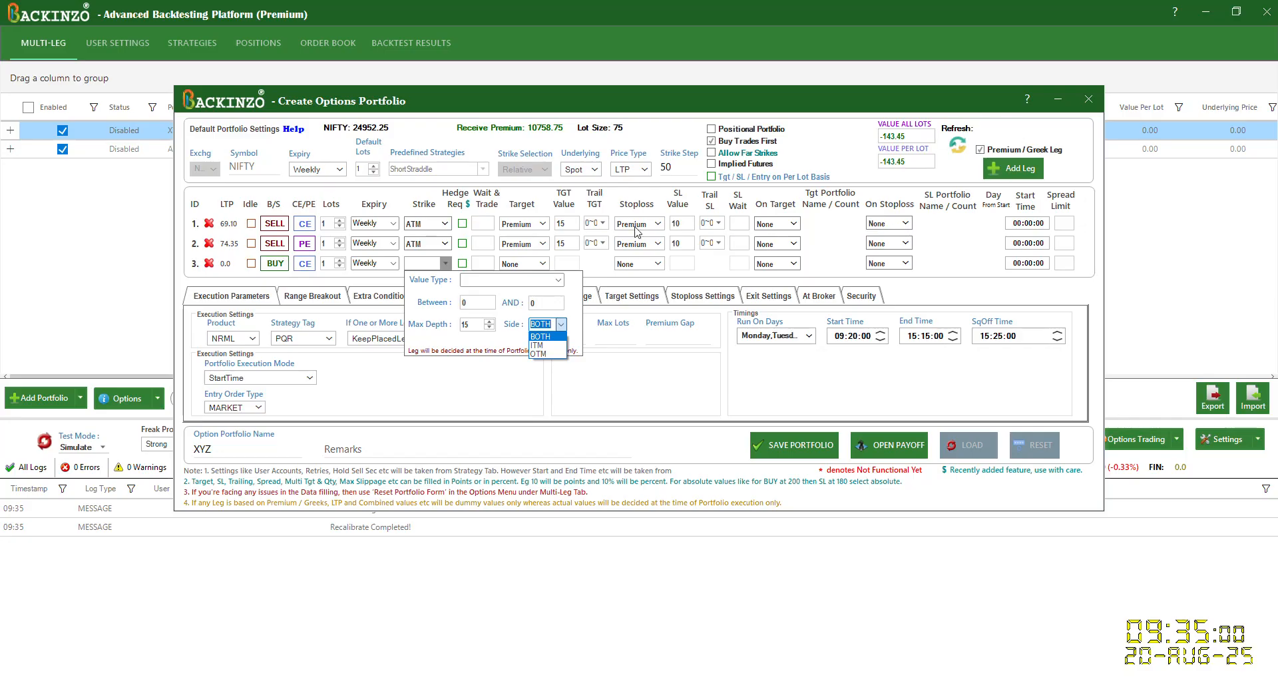
# Step: Review the first leg's On Stoploss actions and set its On Target action to Start_Other_Portfolio
pyautogui.click(906, 223)
pyautogui.scroll(-2, 909, 463)
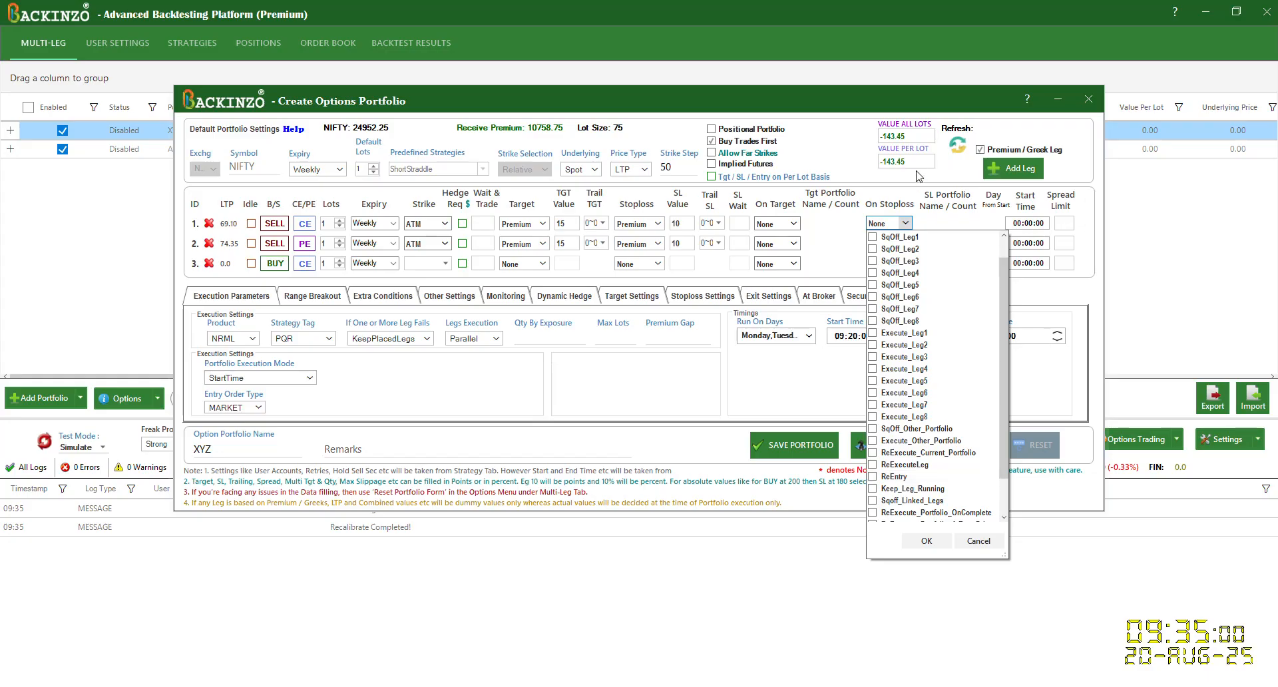
pyautogui.click(796, 227)
pyautogui.click(796, 224)
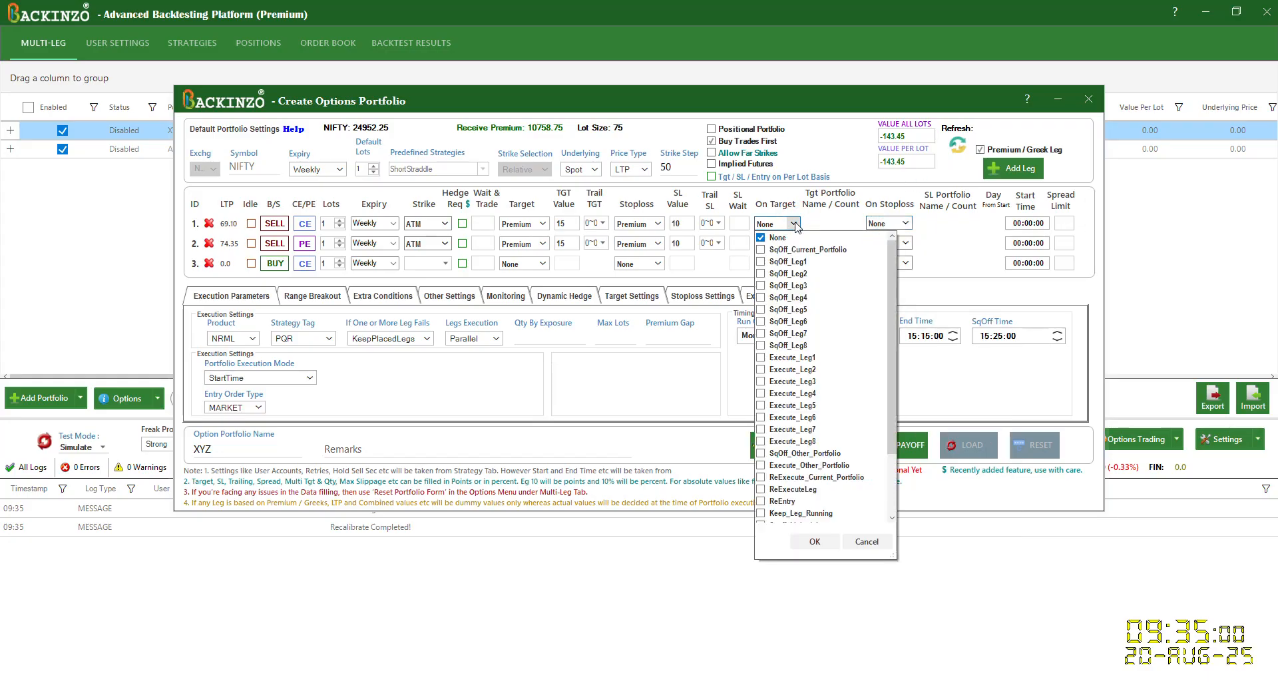
pyautogui.scroll(-1, 804, 323)
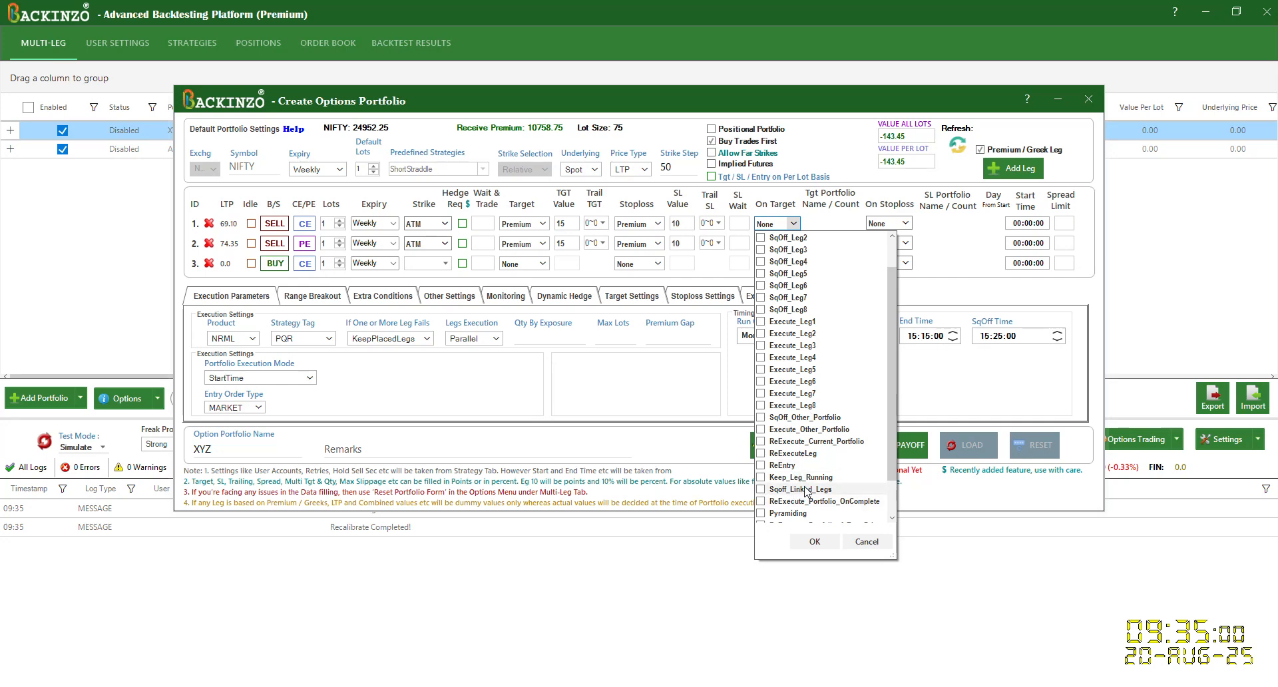
pyautogui.scroll(-2, 819, 503)
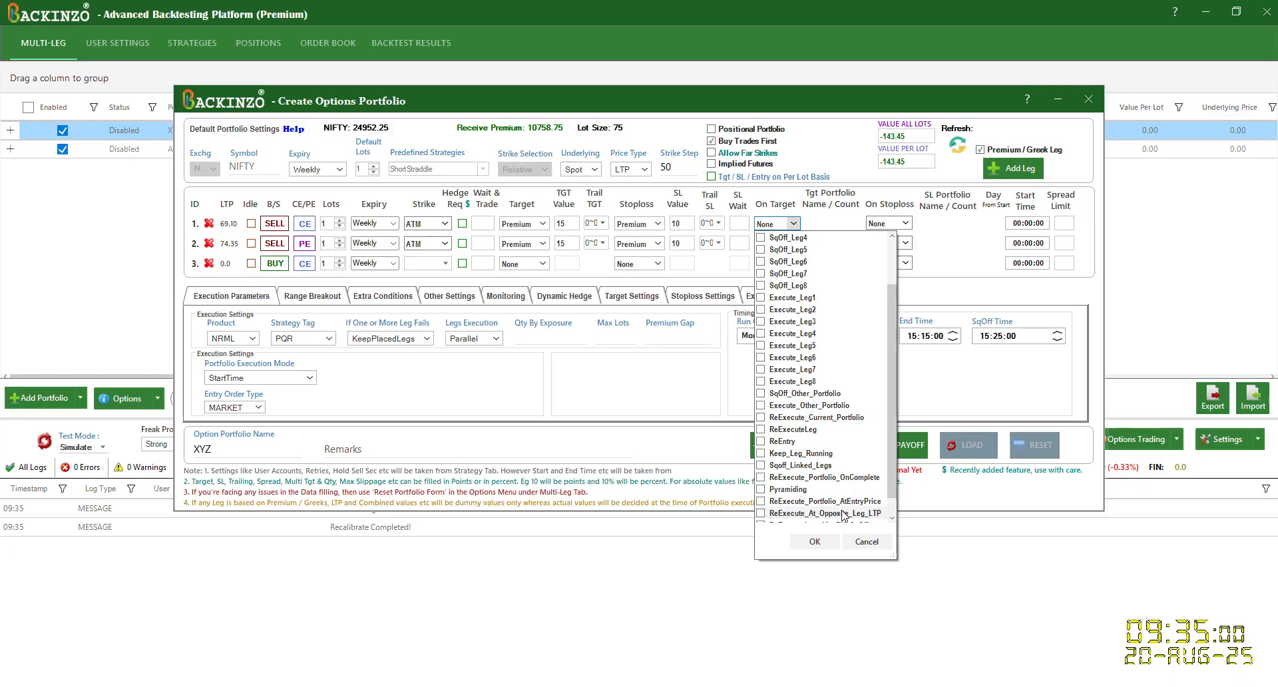
pyautogui.scroll(-1, 845, 516)
pyautogui.scroll(-1, 844, 515)
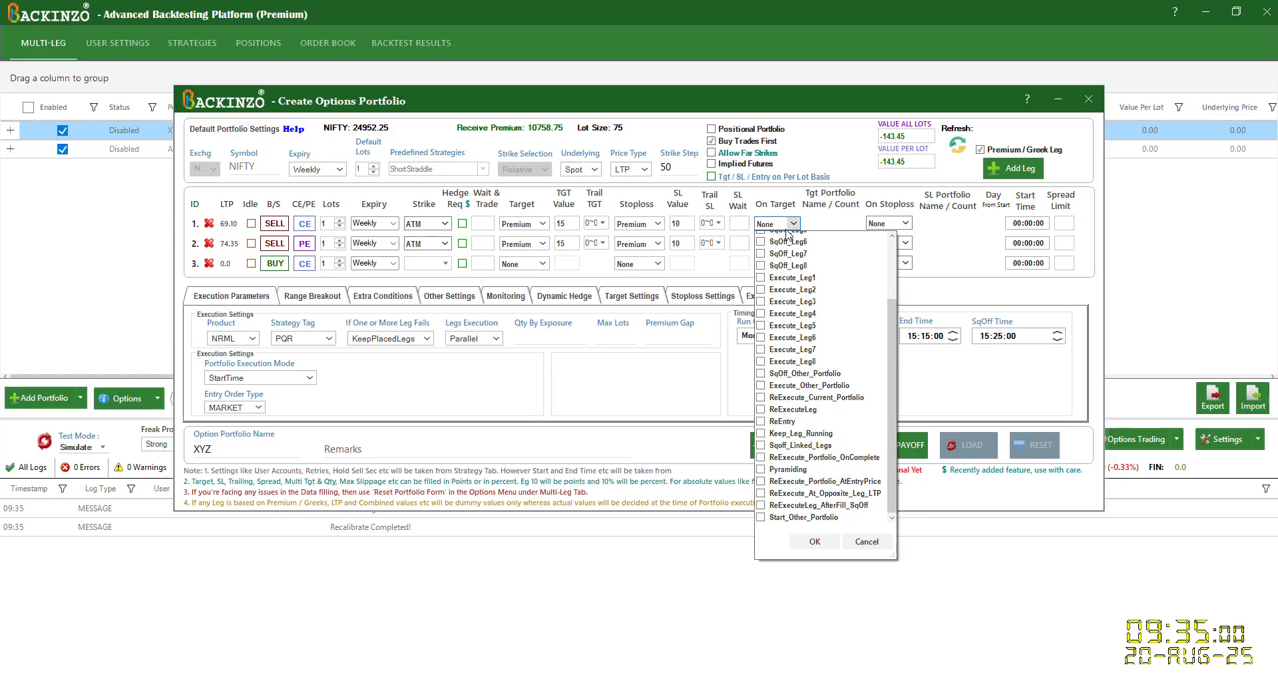
pyautogui.click(810, 517)
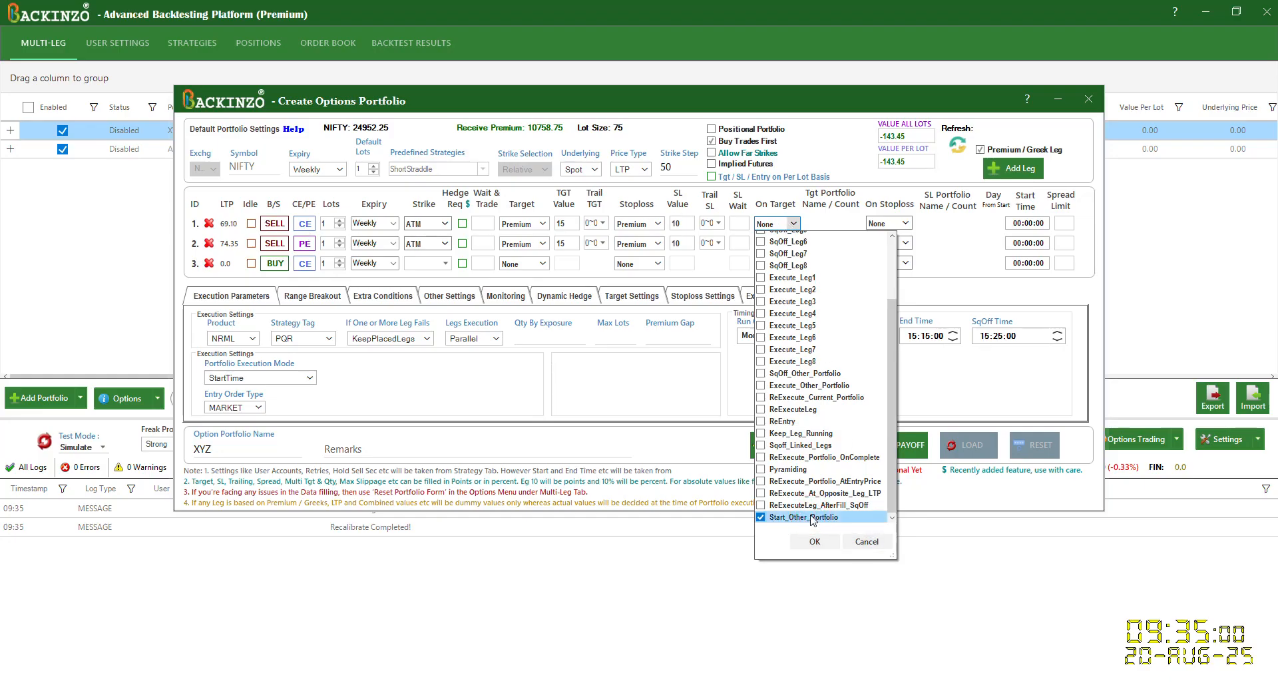
pyautogui.click(814, 543)
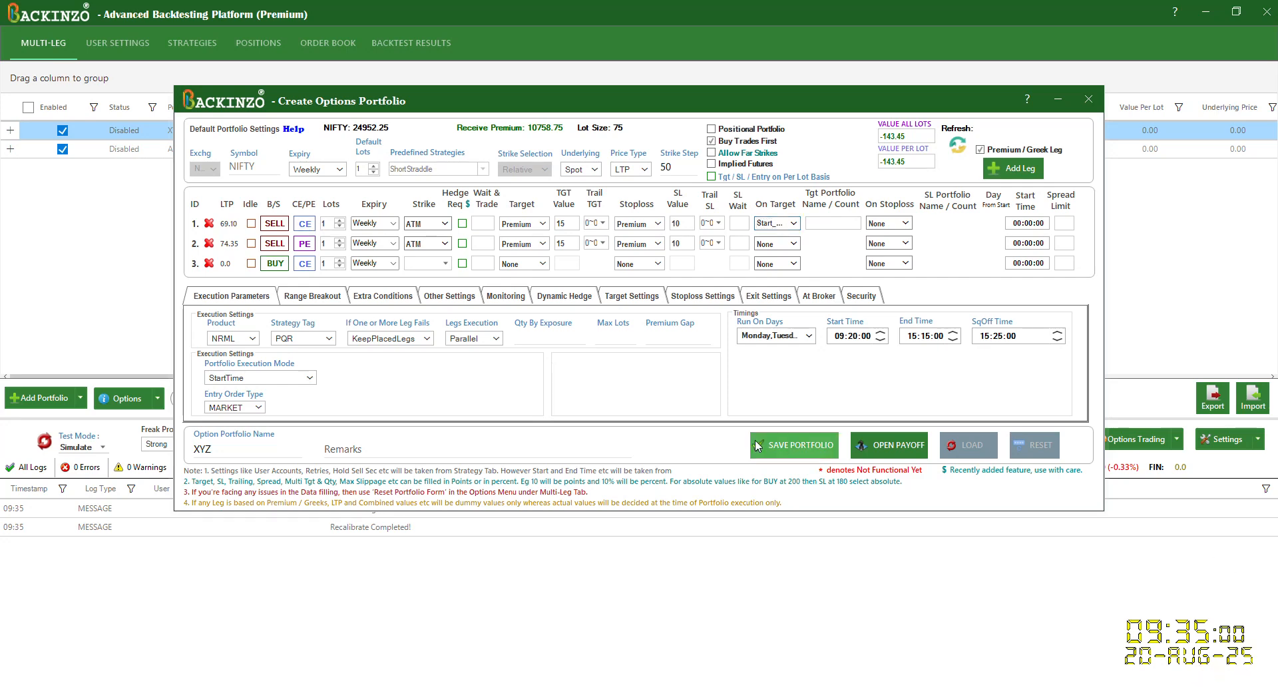
# Step: Switch to the Backinzo Help Doc in the browser
pyautogui.click(641, 685)
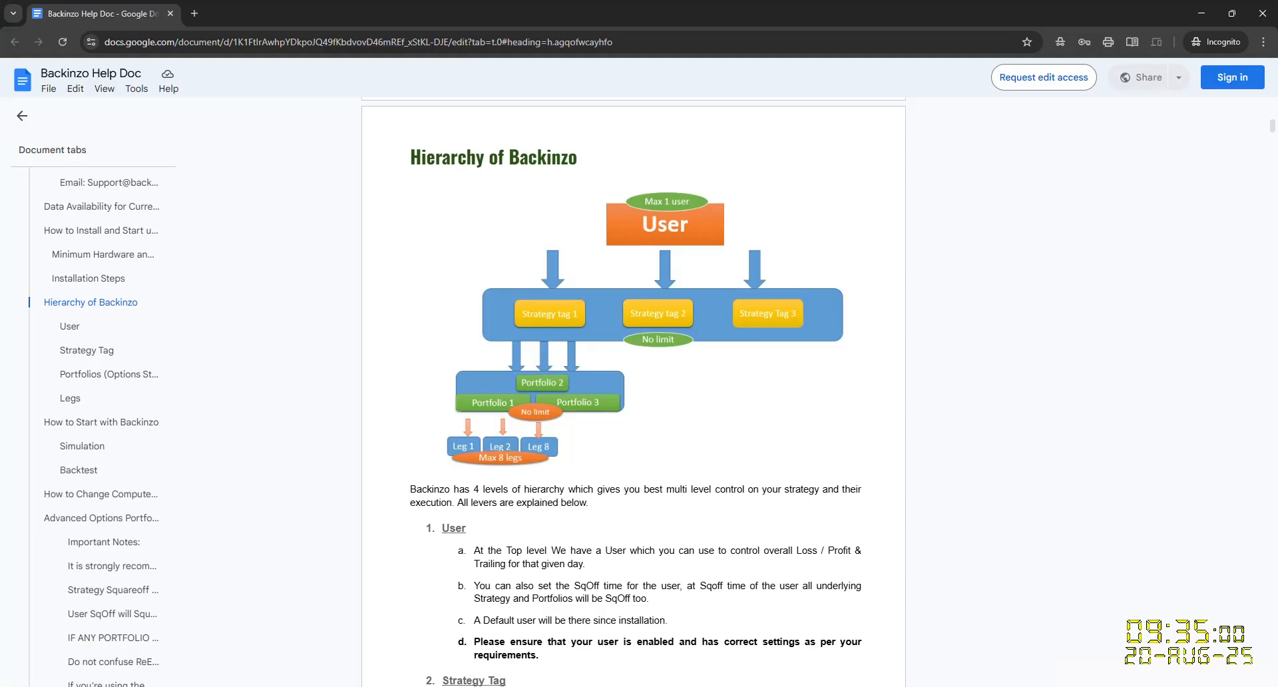